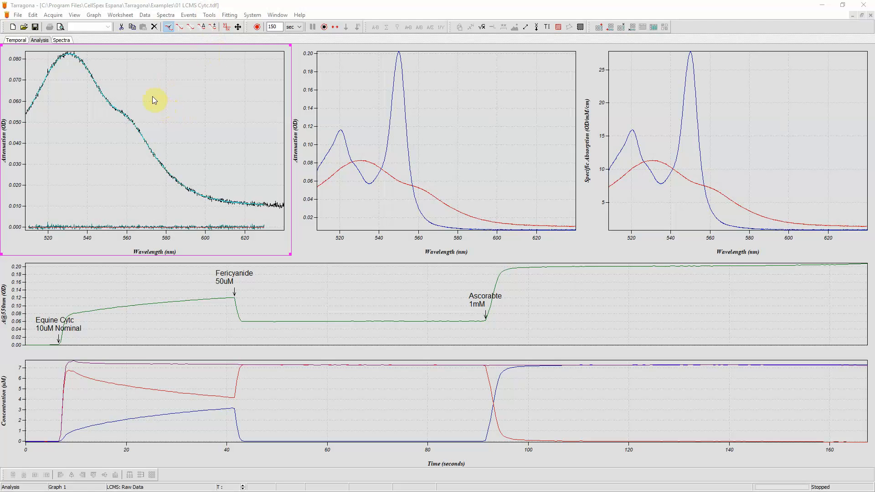
- Delete the CytcRd, CytcOx, CytcTot and Cytc%Ox data series from the data contents
{"action": "left_click", "coordinate": [144, 16]}
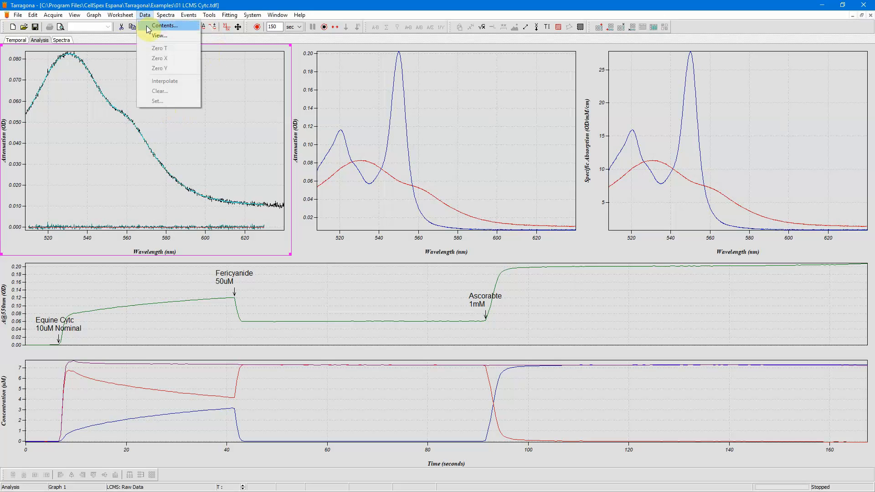
{"action": "left_click", "coordinate": [158, 25]}
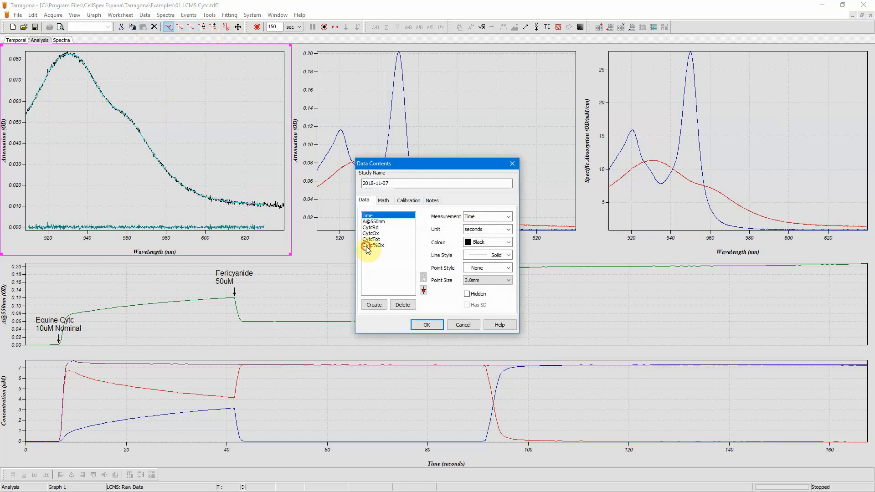
{"action": "left_click", "coordinate": [372, 245]}
{"action": "left_click", "coordinate": [402, 304]}
{"action": "left_click", "coordinate": [401, 304]}
{"action": "left_click", "coordinate": [401, 304]}
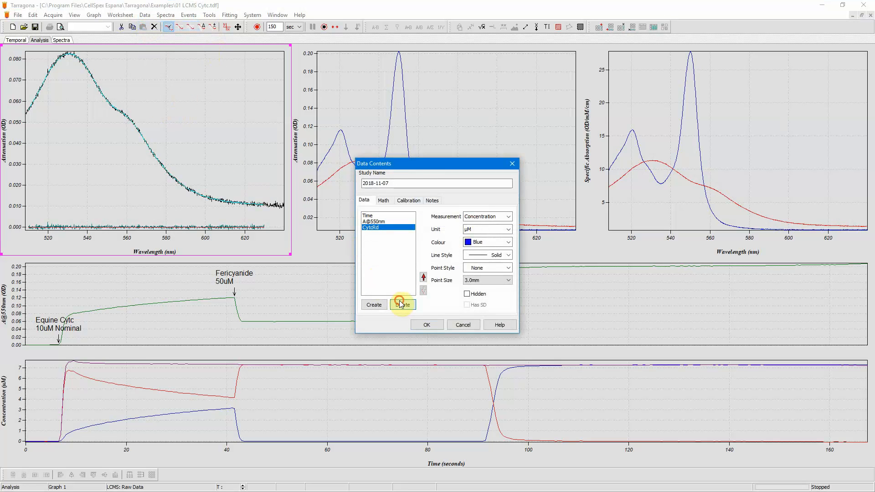
{"action": "left_click", "coordinate": [401, 304]}
{"action": "left_click", "coordinate": [427, 324]}
- Close the fitting and delete the two existing spectrum plots from the upper panes
{"action": "left_click", "coordinate": [225, 15]}
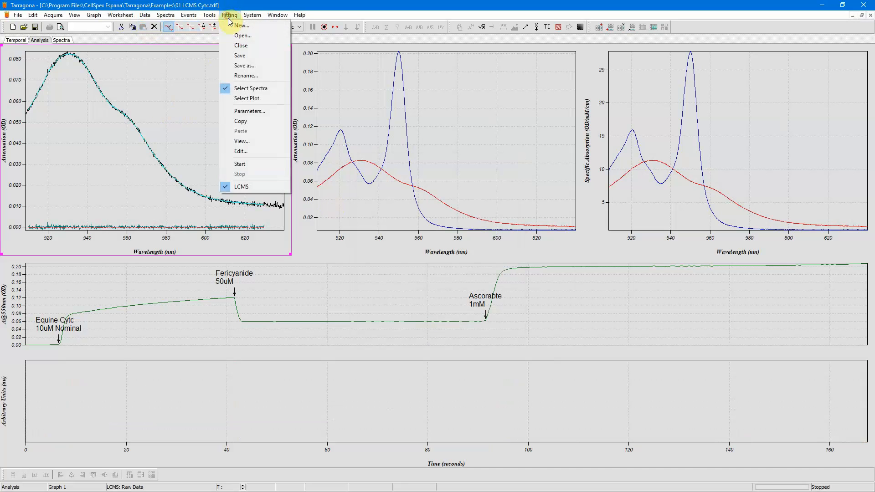
{"action": "left_click", "coordinate": [233, 47]}
{"action": "left_click", "coordinate": [381, 117]}
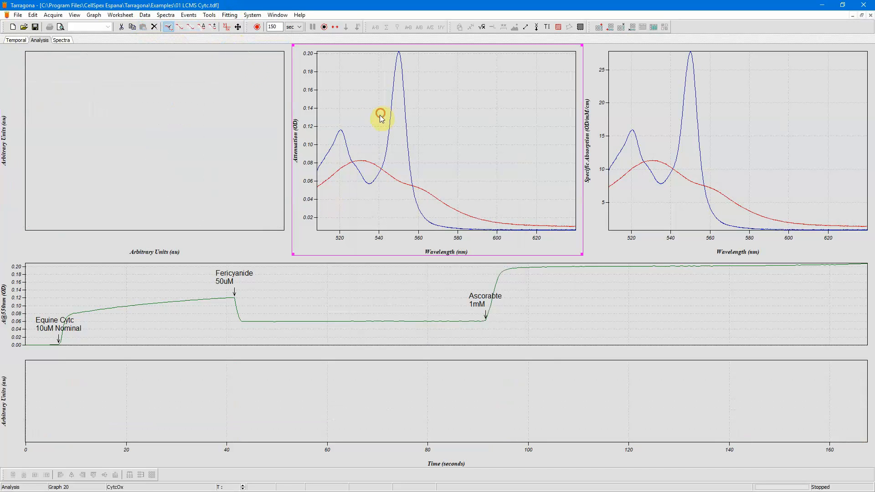
{"action": "left_click", "coordinate": [154, 27]}
{"action": "left_click", "coordinate": [635, 102]}
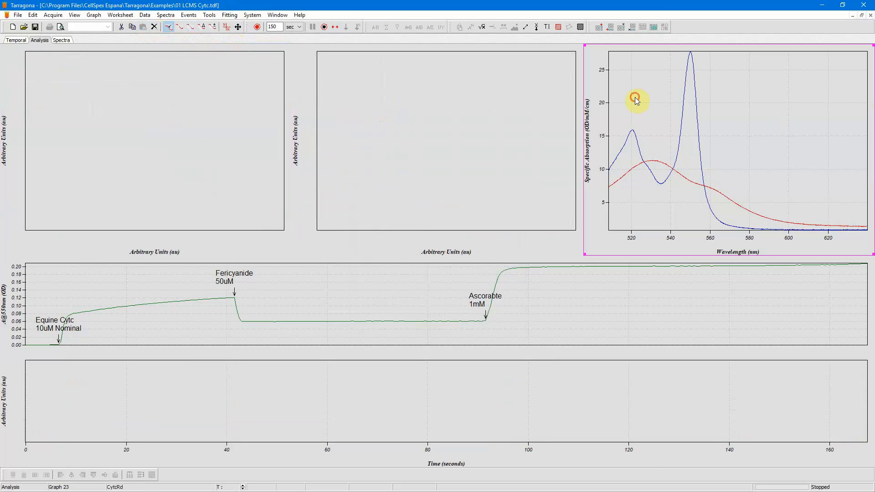
{"action": "left_click", "coordinate": [154, 27]}
- Display the spectra as Attenuation versus Wavelength in the first upper pane
{"action": "left_click", "coordinate": [165, 82]}
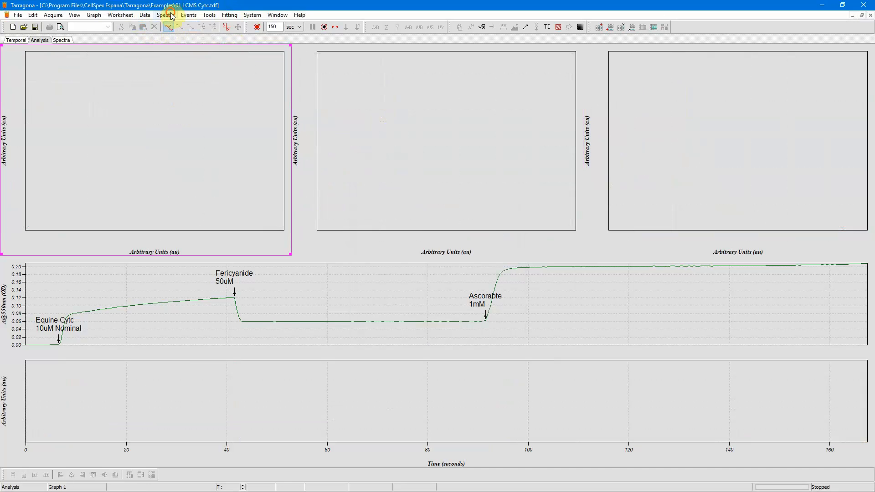
{"action": "left_click", "coordinate": [165, 15]}
{"action": "left_click", "coordinate": [177, 35]}
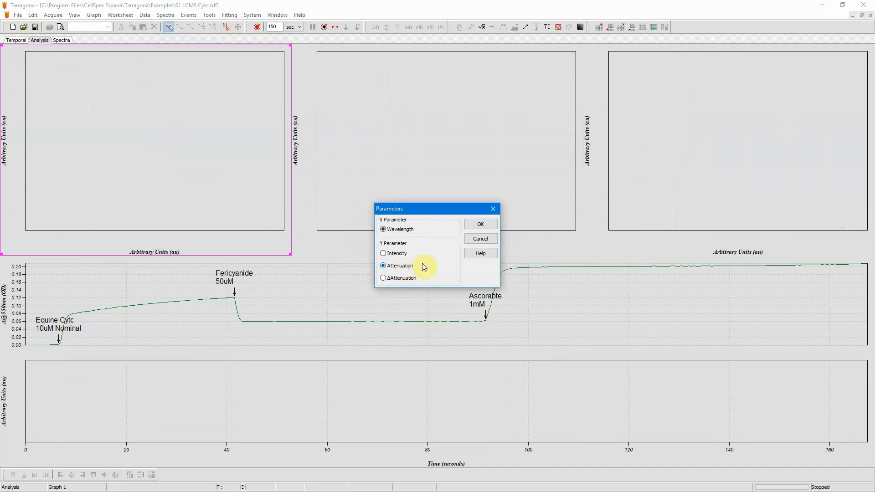
{"action": "left_click", "coordinate": [481, 224]}
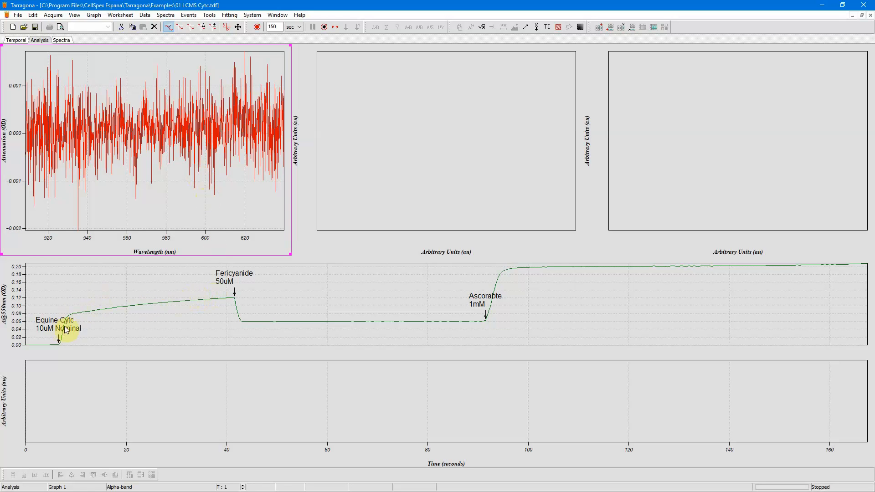
- Move the time cursor along the A@550nm trace to examine the spectra at different times
{"action": "left_click", "coordinate": [420, 297]}
{"action": "left_click", "coordinate": [179, 28]}
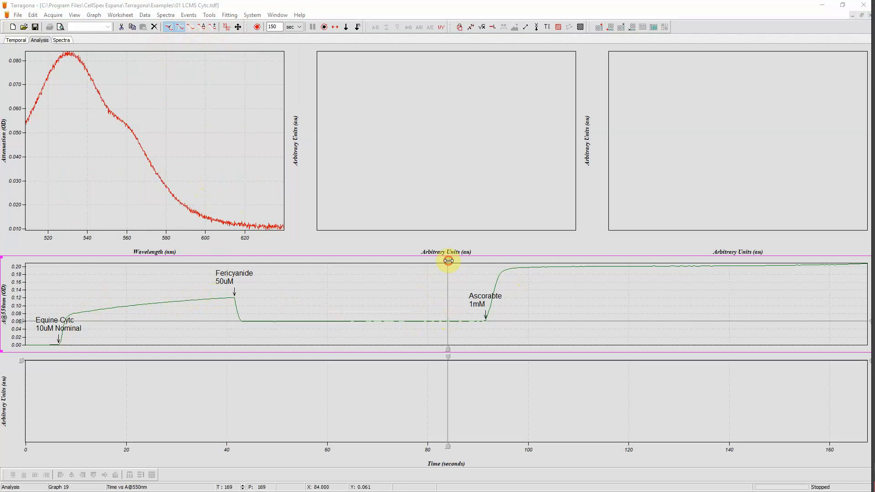
{"action": "left_click_drag", "start_coordinate": [447, 261], "coordinate": [26, 261]}
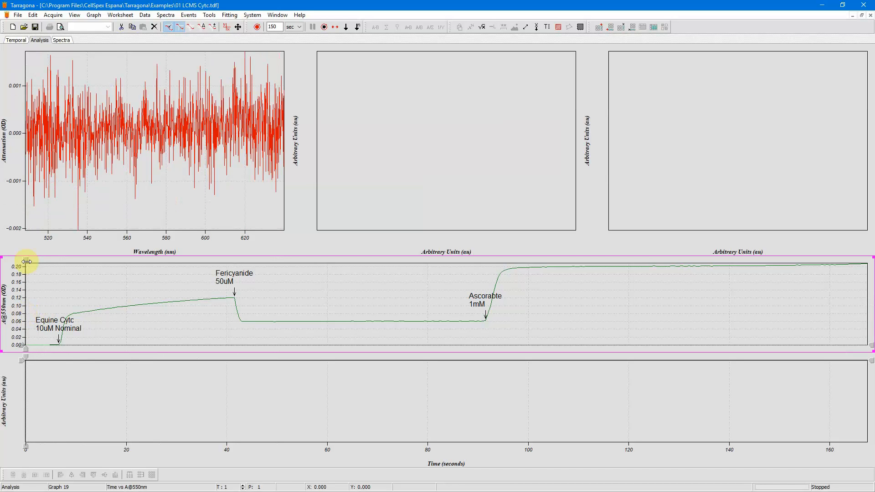
{"action": "left_click_drag", "start_coordinate": [26, 261], "coordinate": [64, 267]}
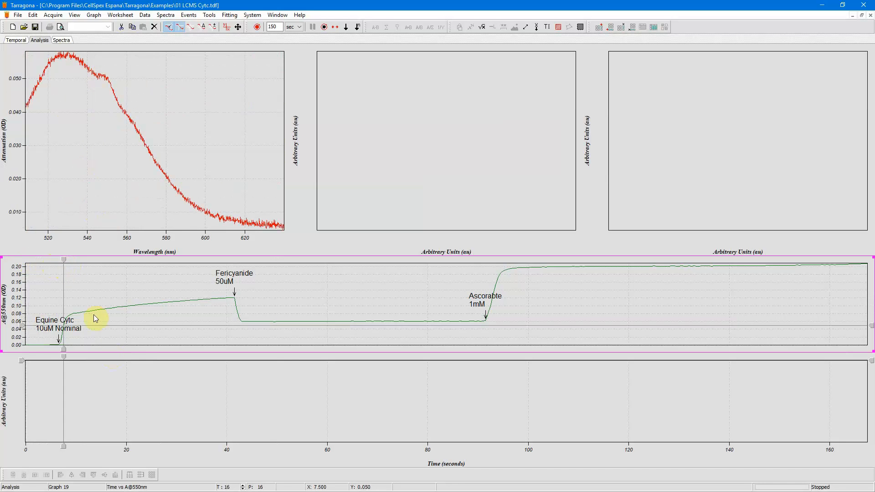
{"action": "left_click_drag", "start_coordinate": [66, 260], "coordinate": [244, 275]}
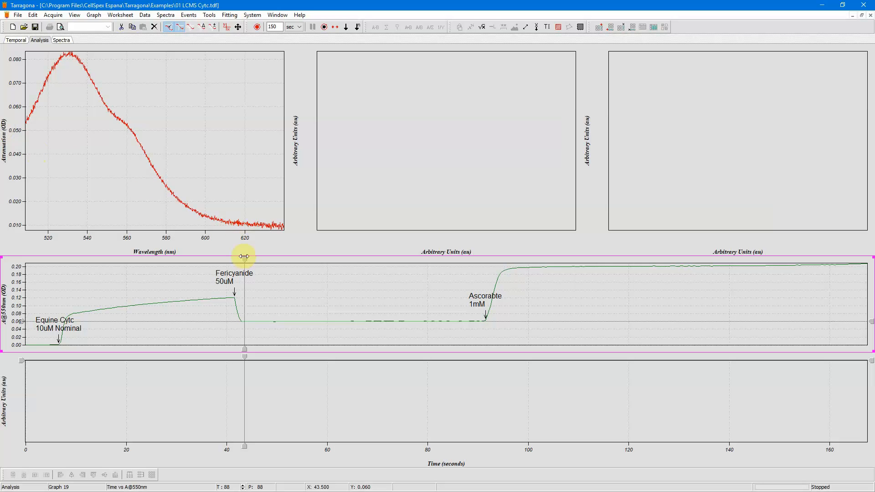
{"action": "left_click_drag", "start_coordinate": [245, 258], "coordinate": [541, 247]}
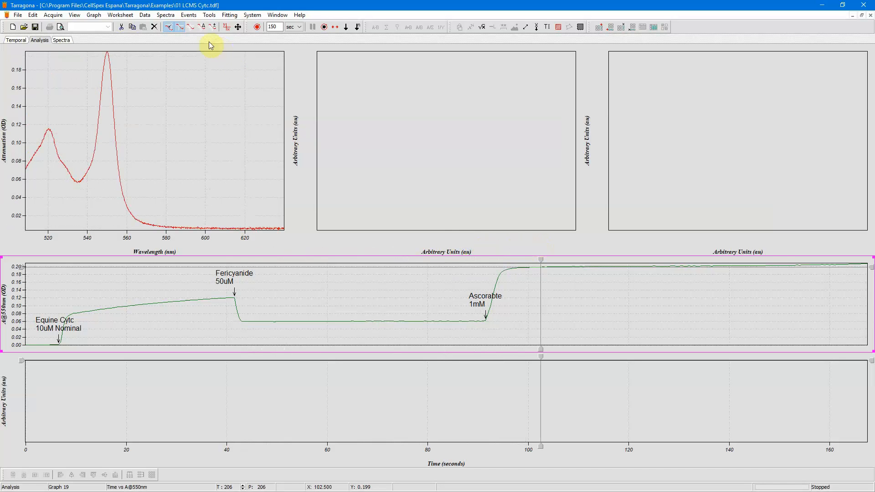
- Average the spectra between about 80 and 88 s and paste the averaged spectrum into the middle pane
{"action": "left_click", "coordinate": [194, 31]}
{"action": "left_click", "coordinate": [444, 233]}
{"action": "left_click_drag", "start_coordinate": [540, 260], "coordinate": [468, 259]}
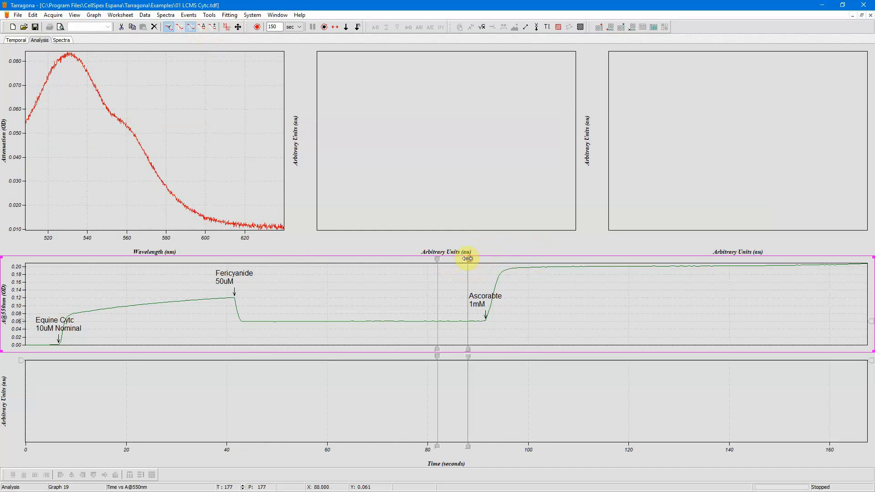
{"action": "left_click", "coordinate": [165, 15]}
{"action": "left_click", "coordinate": [181, 48]}
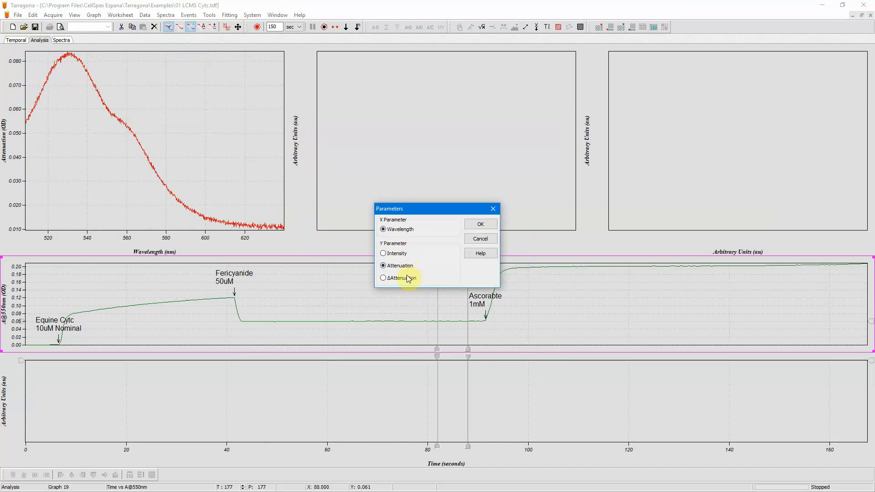
{"action": "left_click", "coordinate": [481, 224]}
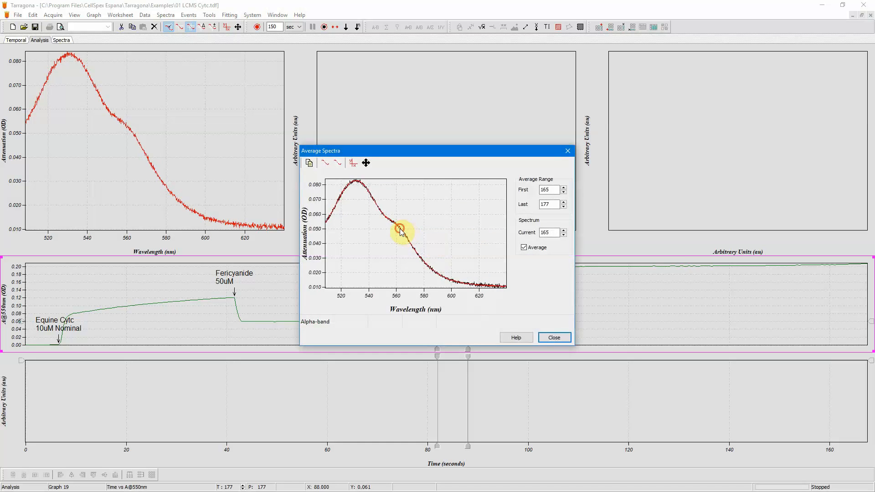
{"action": "left_click", "coordinate": [563, 338]}
{"action": "left_click", "coordinate": [421, 200]}
{"action": "left_click", "coordinate": [142, 28]}
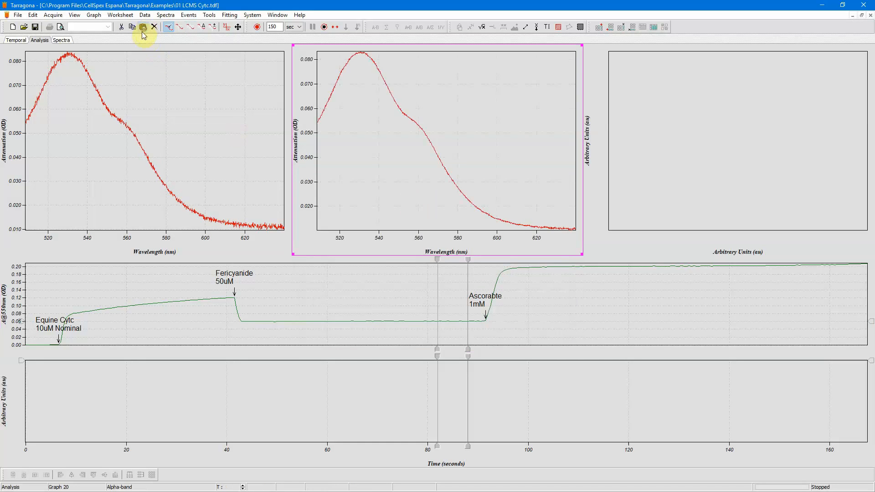
- Average the spectra between about 103 and 111 s and paste this spectrum into the middle pane too
{"action": "left_click_drag", "start_coordinate": [469, 260], "coordinate": [546, 260]}
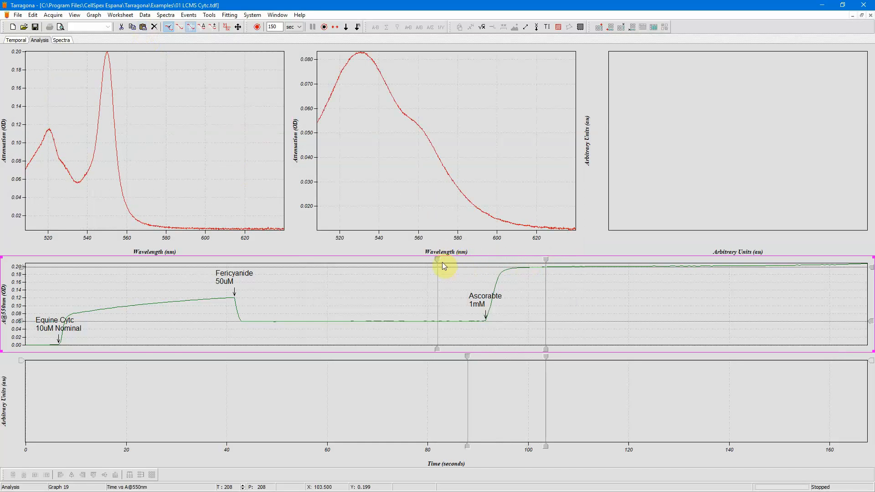
{"action": "left_click_drag", "start_coordinate": [438, 260], "coordinate": [586, 260]}
{"action": "left_click", "coordinate": [175, 15]}
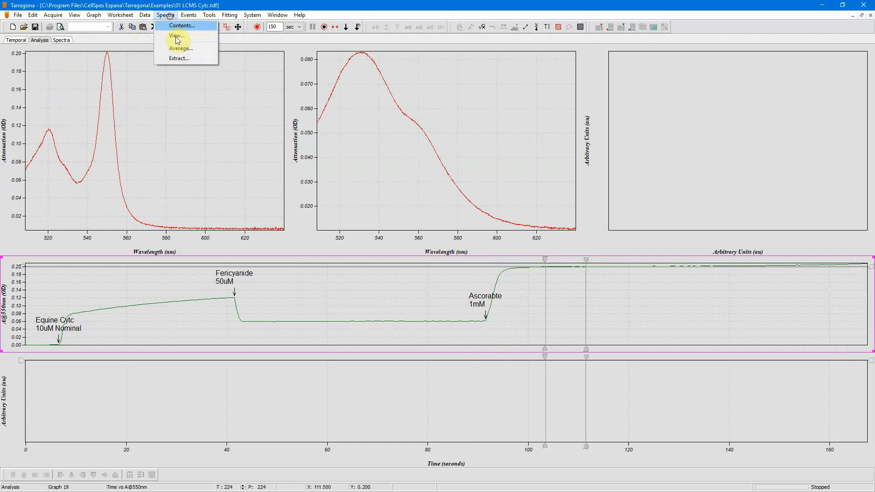
{"action": "left_click", "coordinate": [180, 50]}
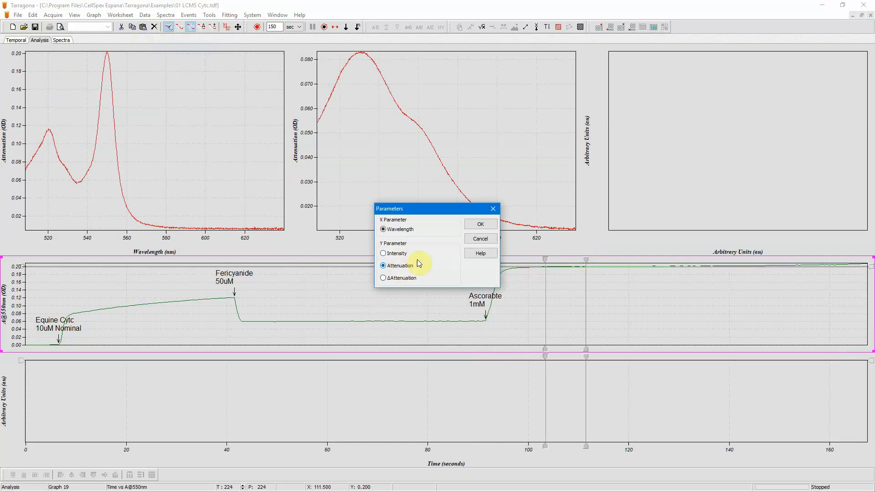
{"action": "left_click", "coordinate": [483, 227]}
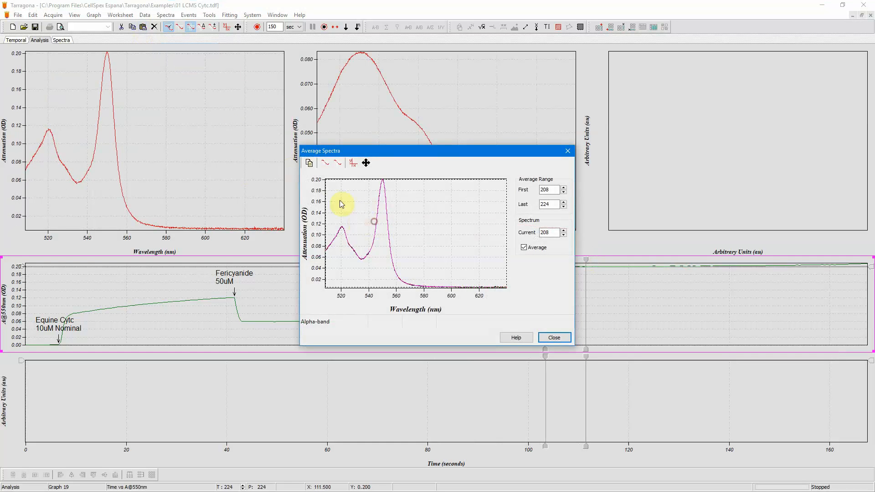
{"action": "left_click", "coordinate": [554, 337]}
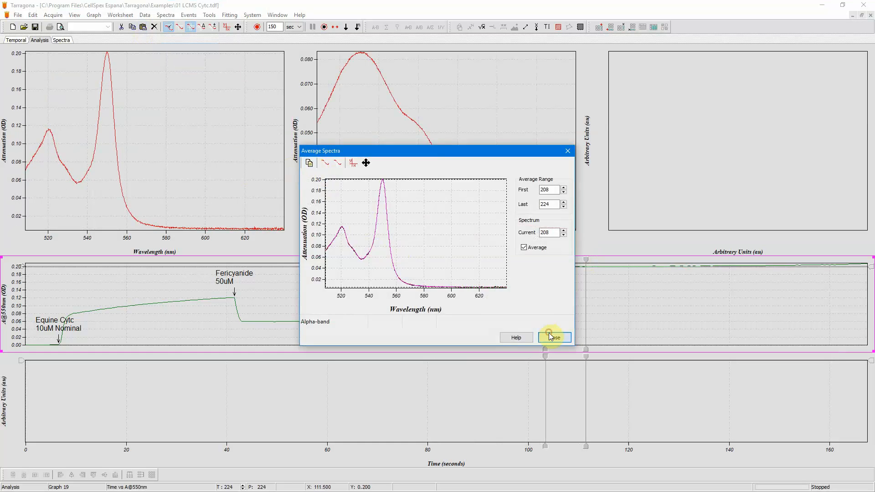
{"action": "left_click", "coordinate": [407, 196]}
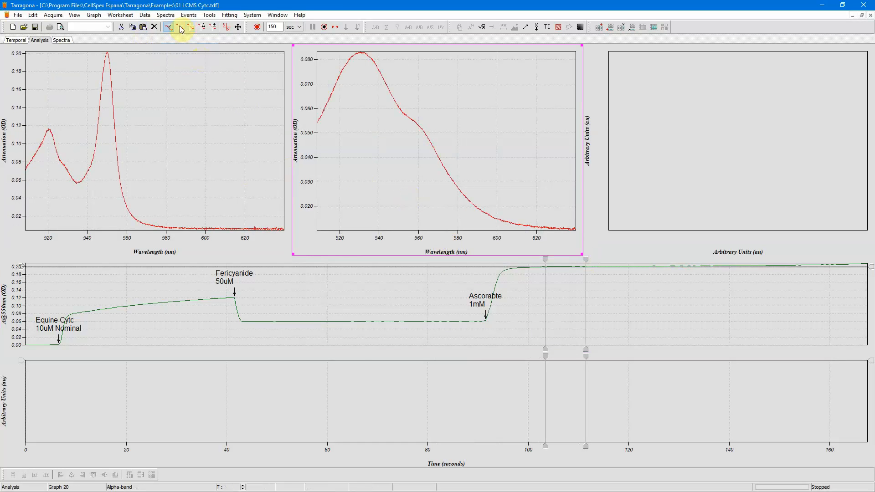
{"action": "left_click", "coordinate": [143, 27]}
- Change the line colour of the newly pasted spectrum in the middle pane to Blue
{"action": "double_click", "coordinate": [389, 141]}
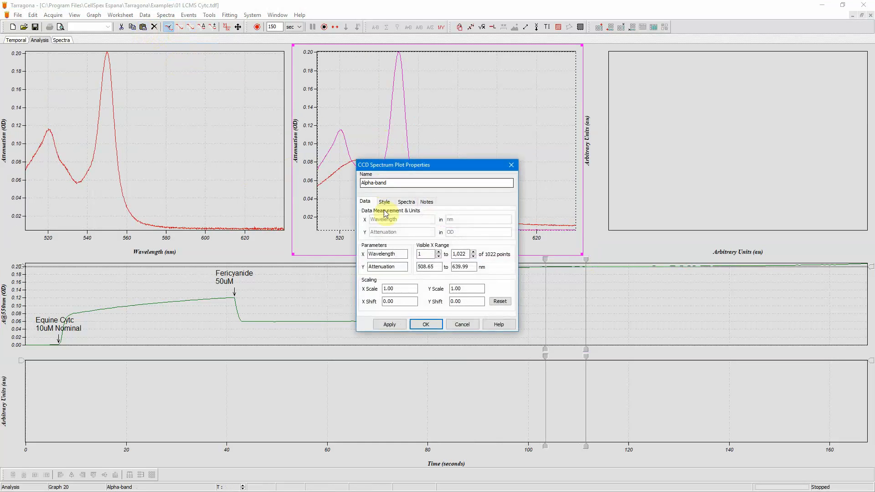
{"action": "left_click", "coordinate": [385, 202]}
{"action": "left_click", "coordinate": [401, 238]}
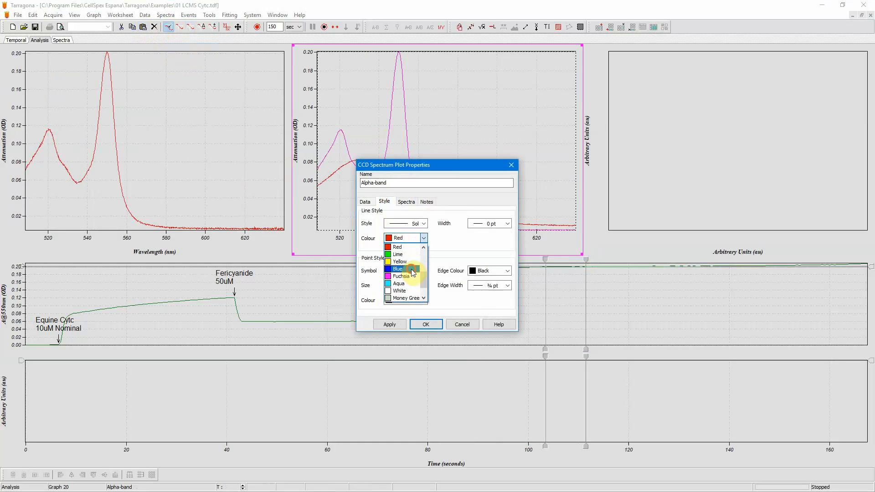
{"action": "left_click", "coordinate": [408, 274]}
{"action": "left_click", "coordinate": [426, 324]}
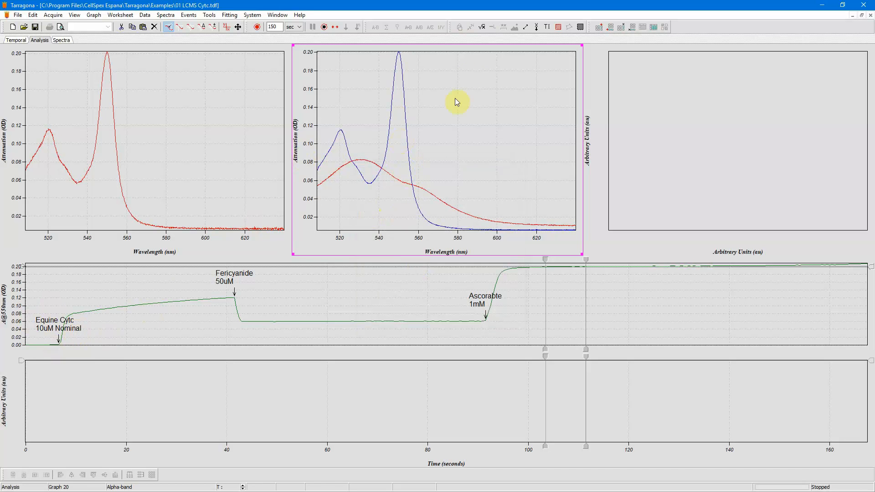
- Place a cursor on the blue spectrum's peak near 550 nm and zoom in to read its maximum
{"action": "left_click", "coordinate": [180, 27]}
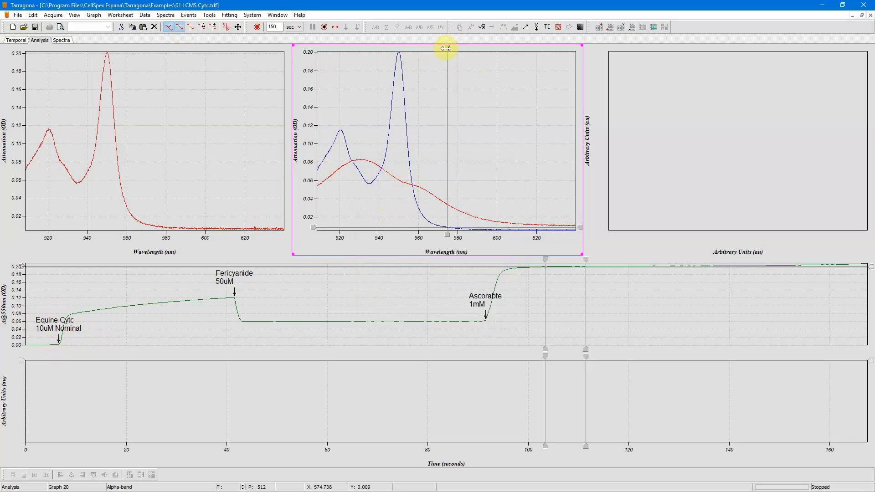
{"action": "left_click_drag", "start_coordinate": [447, 47], "coordinate": [398, 46]}
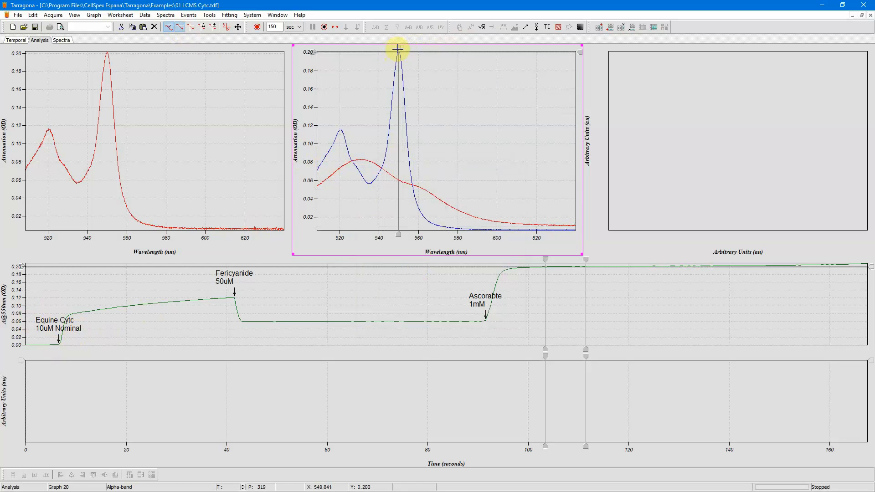
{"action": "left_click_drag", "start_coordinate": [398, 49], "coordinate": [429, 109]}
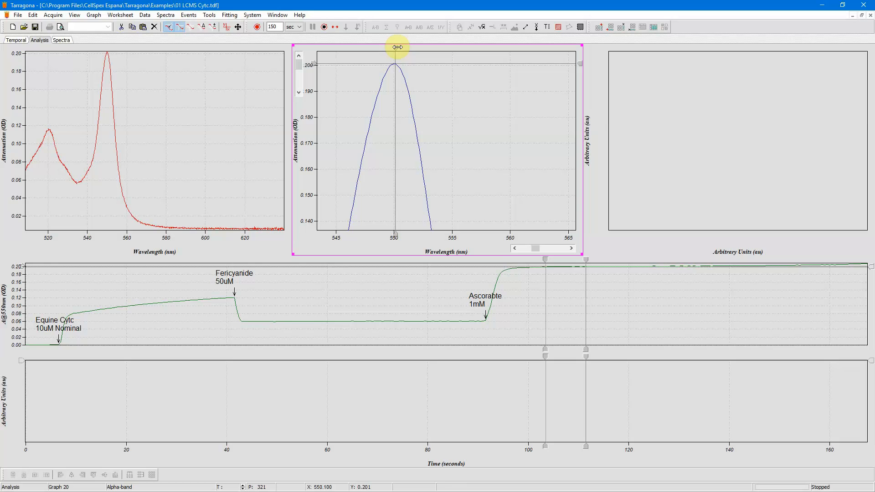
{"action": "left_click_drag", "start_coordinate": [397, 48], "coordinate": [397, 53]}
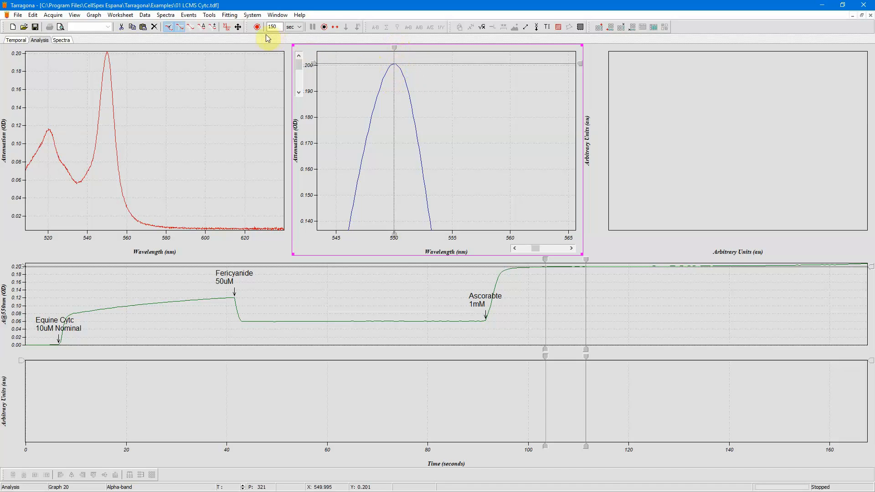
{"action": "left_click", "coordinate": [239, 28]}
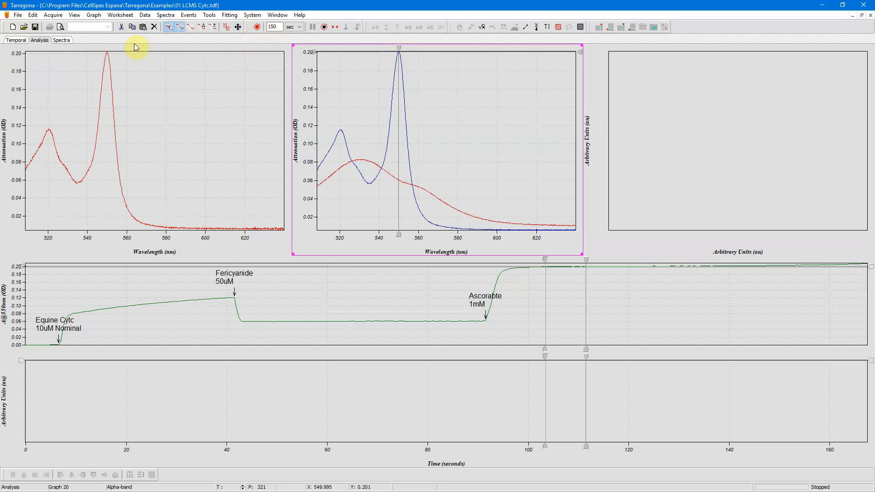
- Open the Calculator and set K1 to 0.201
{"action": "left_click", "coordinate": [74, 15]}
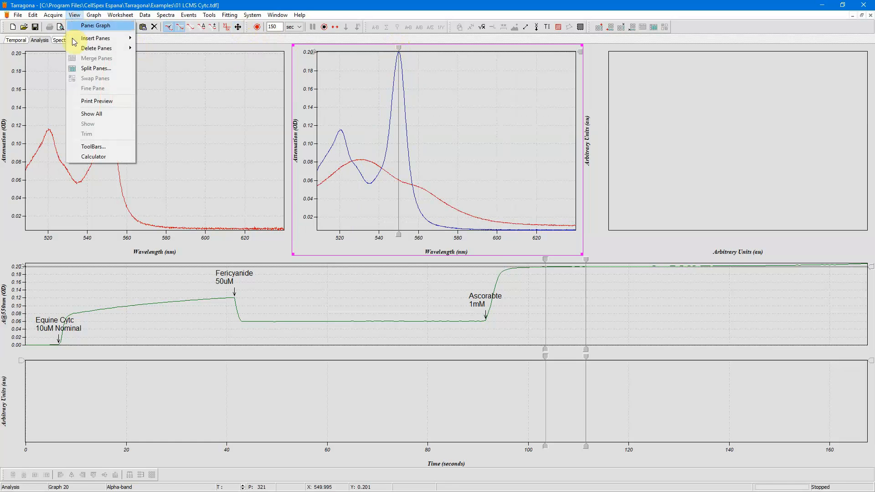
{"action": "left_click", "coordinate": [100, 158]}
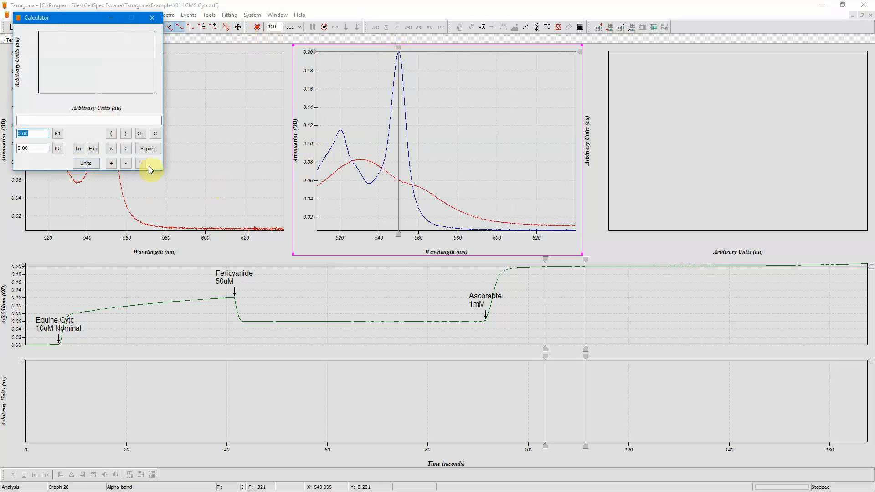
{"action": "left_click_drag", "start_coordinate": [22, 134], "coordinate": [39, 134]}
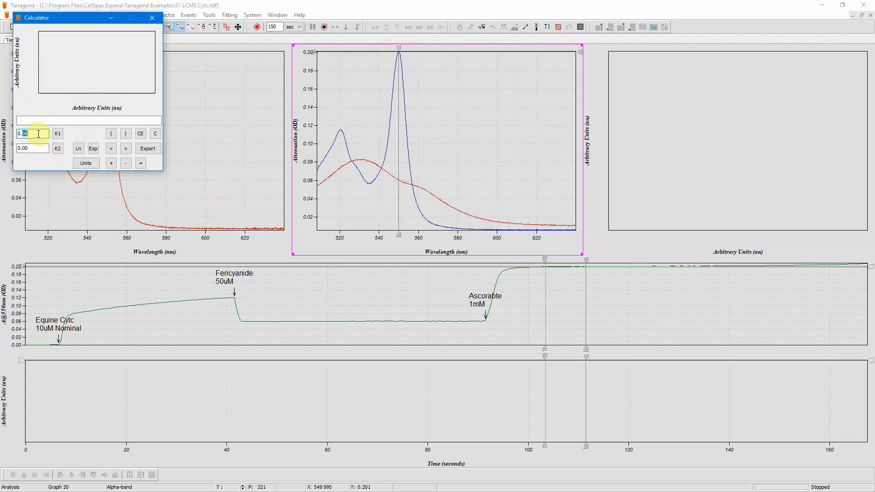
{"action": "type", "text": "201"}
- Set K2 to 27.7 and load the middle pane's spectra into the calculator
{"action": "left_click", "coordinate": [32, 149]}
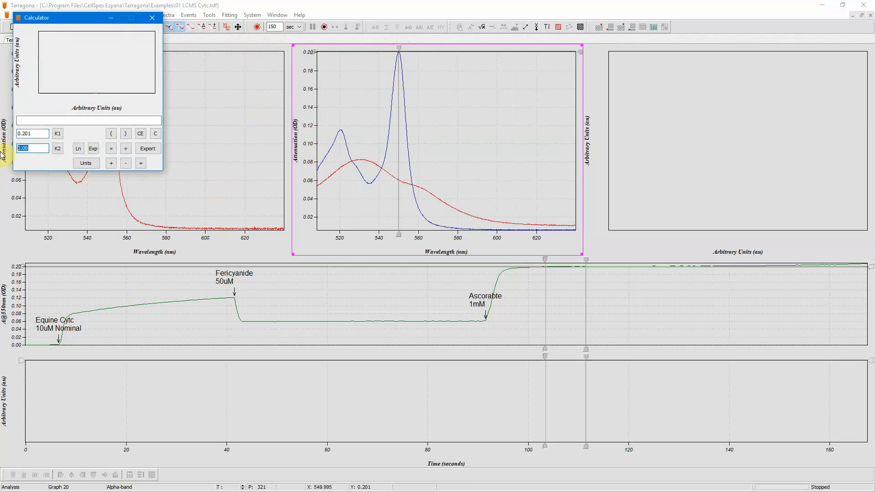
{"action": "type", "text": "27.7"}
{"action": "left_click", "coordinate": [393, 137]}
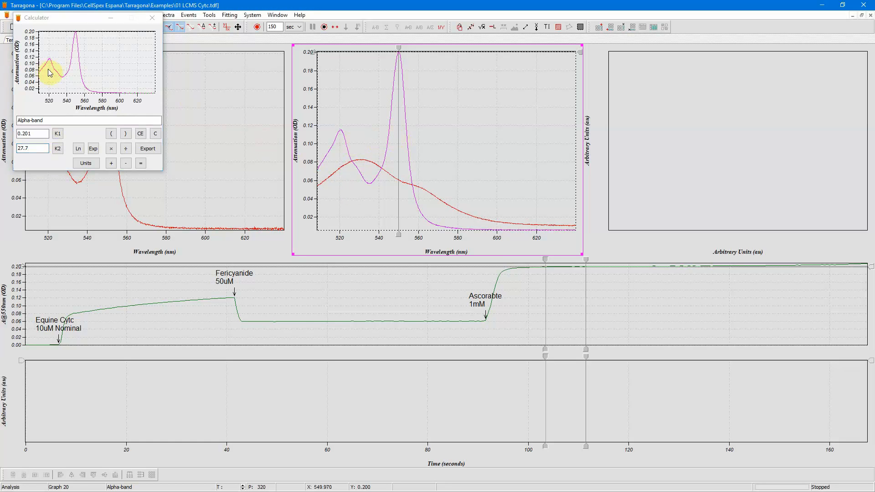
- Divide the reduced spectrum by K1 and multiply it by K2 in the Calculator
{"action": "left_click", "coordinate": [125, 149]}
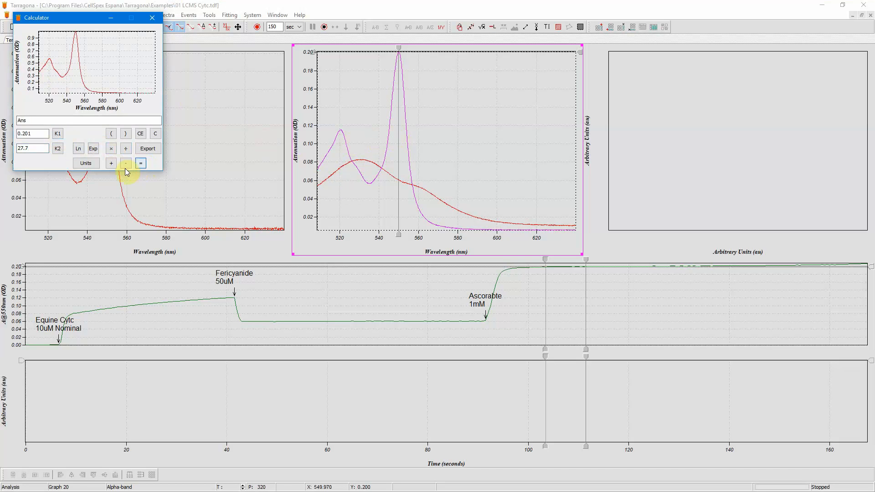
{"action": "left_click", "coordinate": [111, 149]}
{"action": "left_click", "coordinate": [58, 148]}
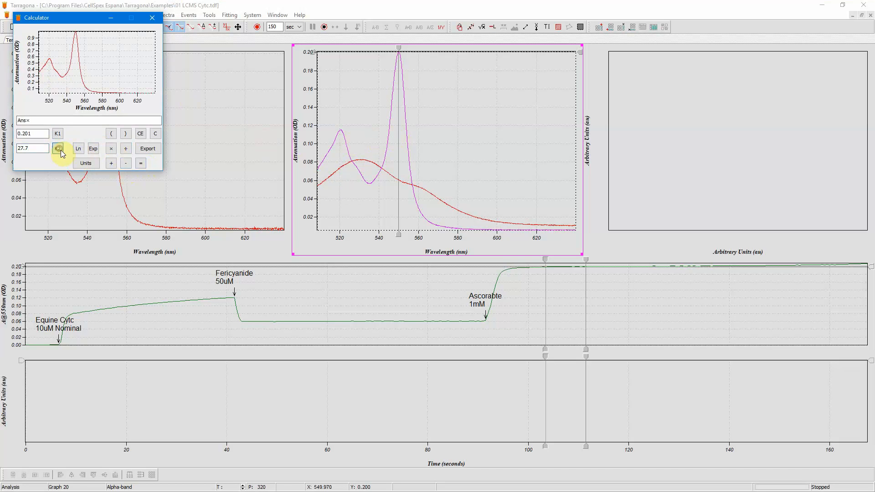
{"action": "left_click", "coordinate": [140, 163]}
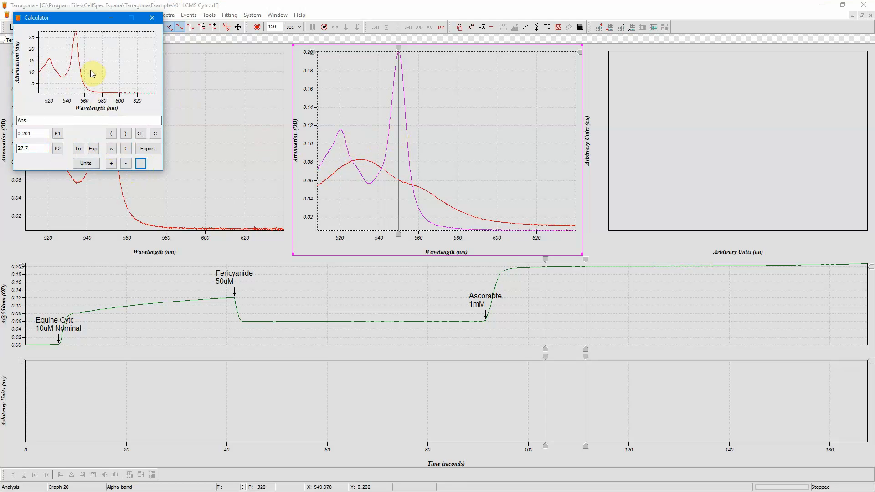
- Set the result's Y parameter to CytcRd, measurement to Specific Absorption and units to OD/mM/cm
{"action": "left_click", "coordinate": [92, 164]}
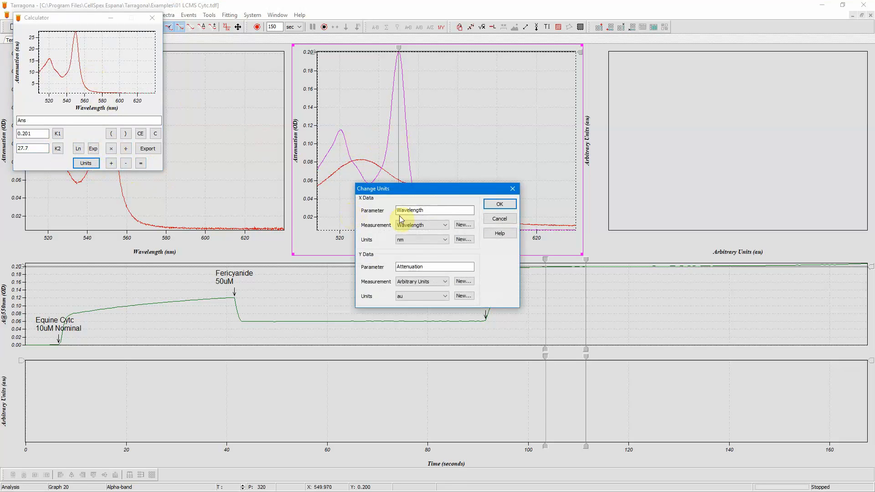
{"action": "left_click_drag", "start_coordinate": [435, 267], "coordinate": [356, 268]}
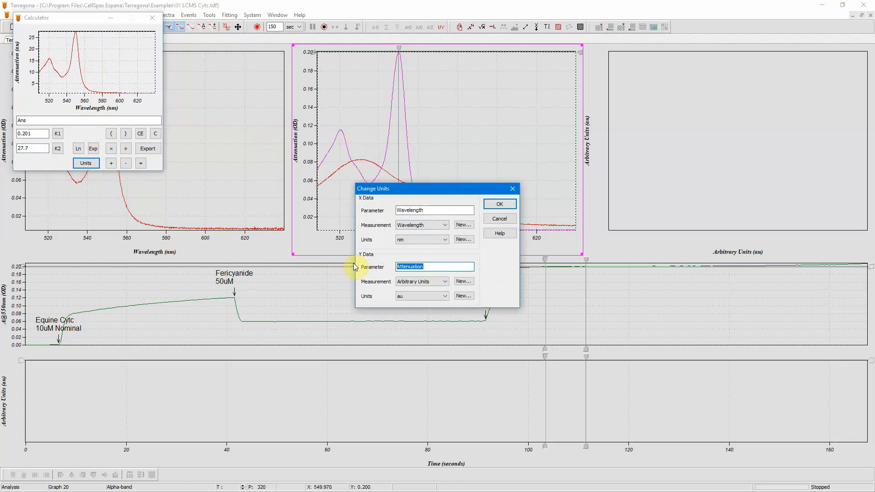
{"action": "type", "text": "CytcRd"}
{"action": "left_click", "coordinate": [438, 283]}
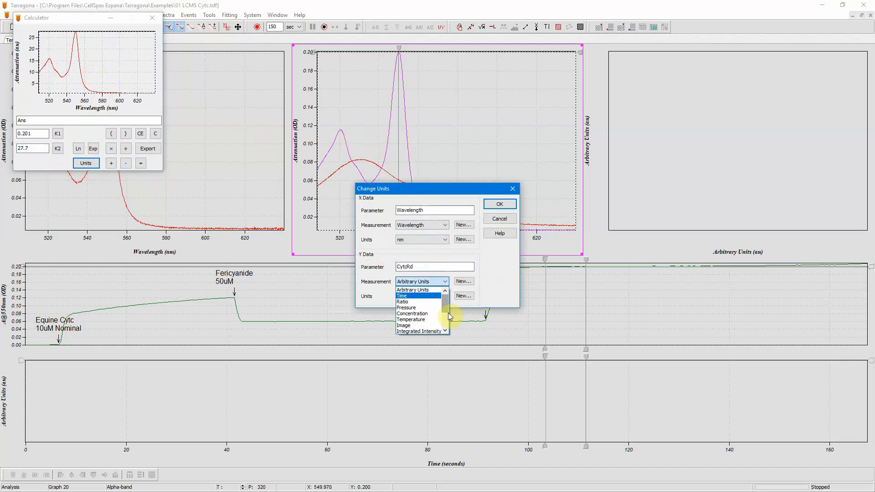
{"action": "scroll", "coordinate": [447, 314], "scroll_direction": "down", "scroll_amount": 2}
{"action": "scroll", "coordinate": [447, 323], "scroll_direction": "down", "scroll_amount": 2}
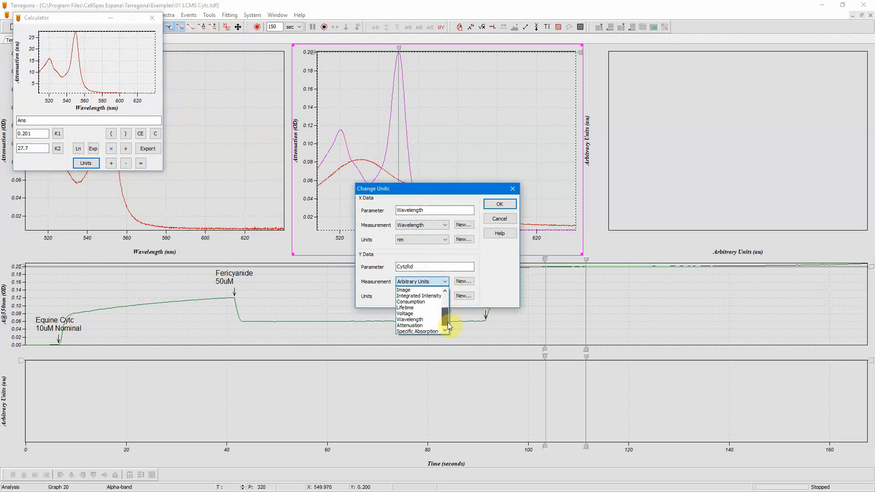
{"action": "left_click", "coordinate": [439, 332]}
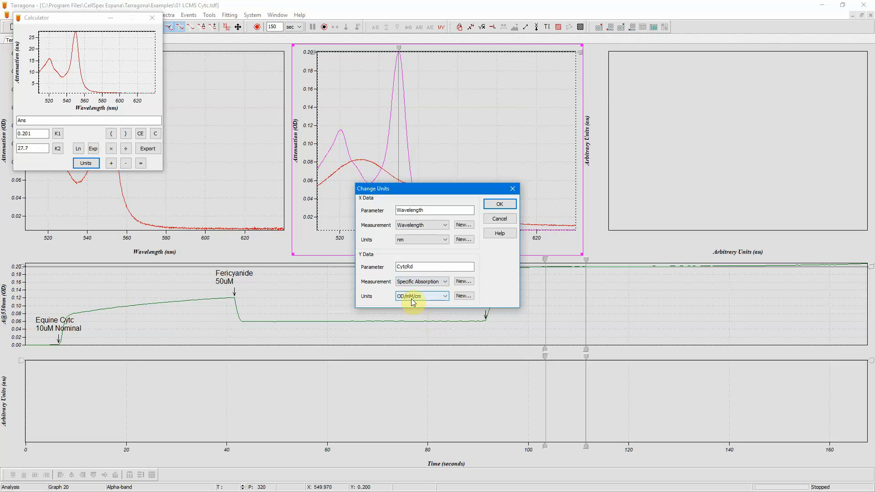
{"action": "left_click", "coordinate": [499, 205]}
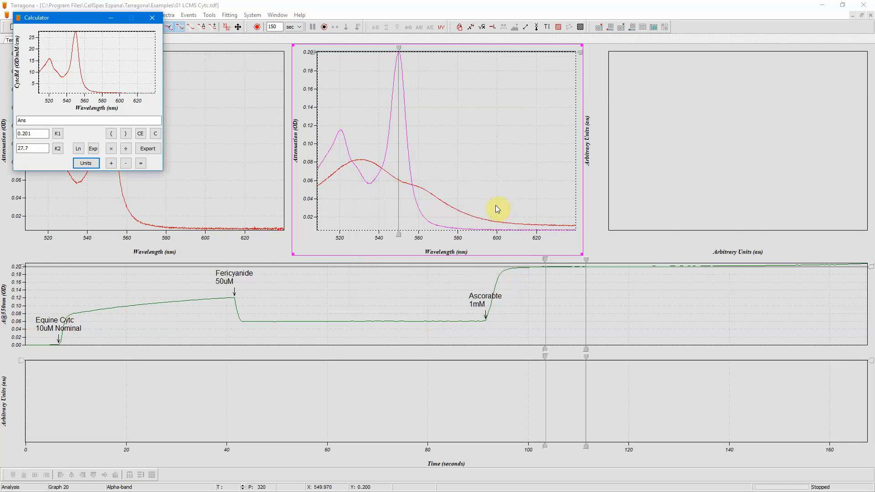
- Export the converted reduced spectrum to the empty right pane
{"action": "left_click", "coordinate": [663, 164]}
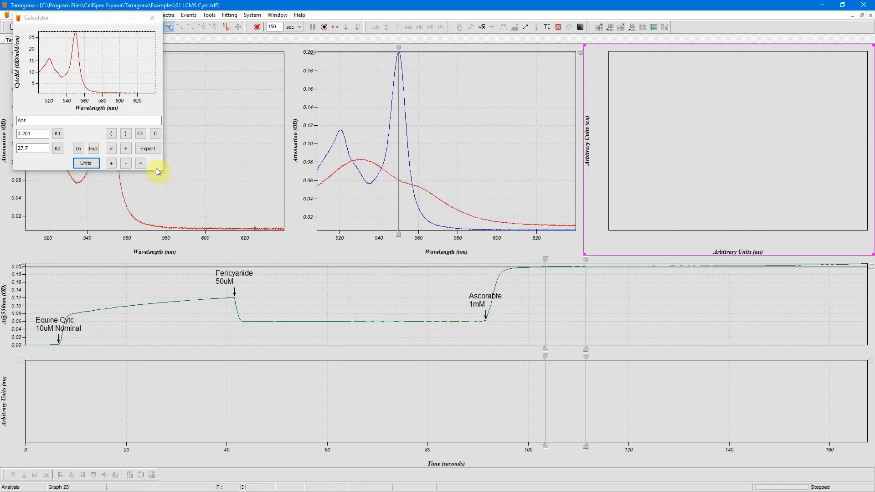
{"action": "left_click", "coordinate": [150, 148]}
{"action": "left_click", "coordinate": [660, 184]}
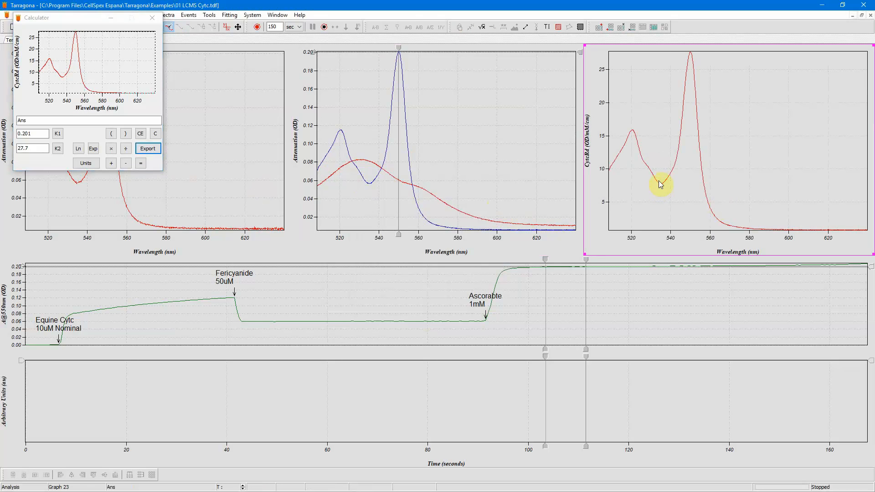
- Change the exported spectrum's line colour to Blue
{"action": "double_click", "coordinate": [660, 184]}
{"action": "left_click", "coordinate": [404, 239]}
{"action": "left_click", "coordinate": [407, 269]}
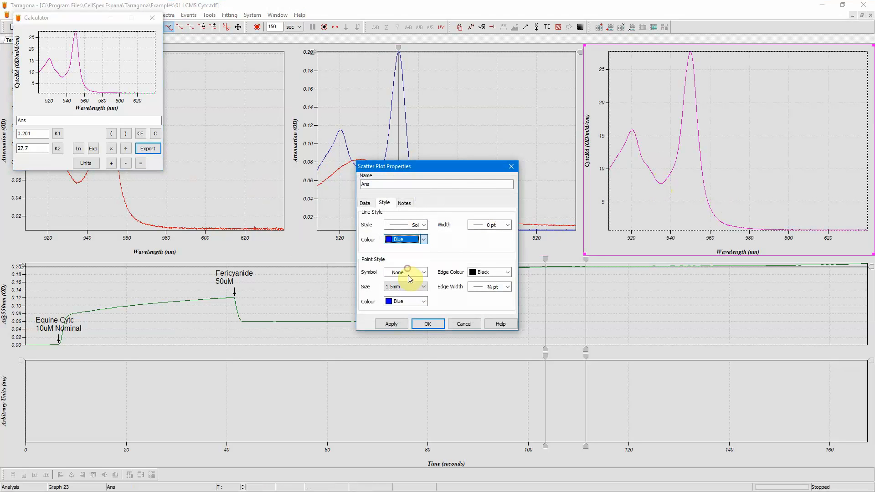
{"action": "left_click", "coordinate": [429, 324]}
- Load the red oxidised spectrum into the Calculator, divide it by K1 and multiply by K2
{"action": "left_click", "coordinate": [387, 220]}
{"action": "left_click", "coordinate": [397, 179]}
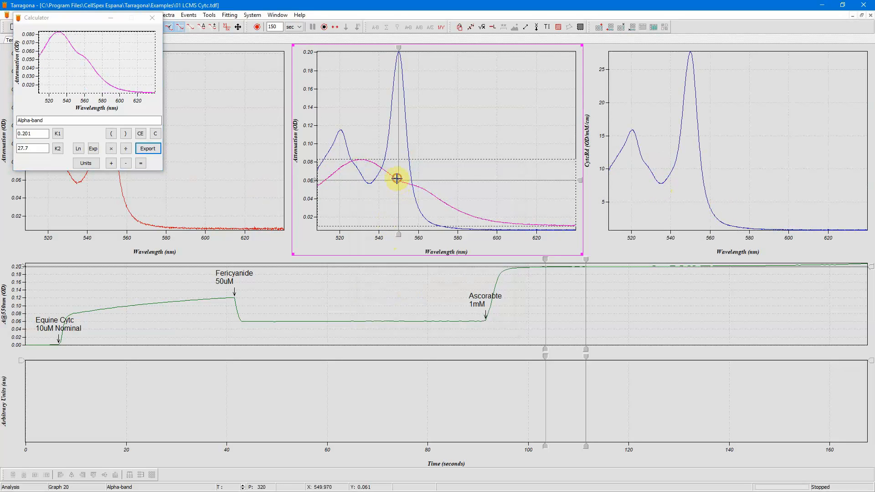
{"action": "left_click", "coordinate": [123, 149]}
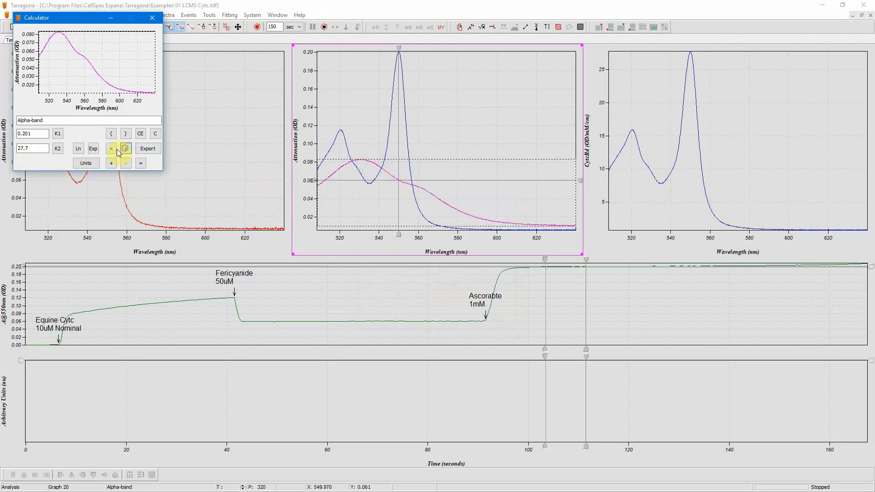
{"action": "left_click", "coordinate": [59, 134]}
{"action": "left_click", "coordinate": [140, 163]}
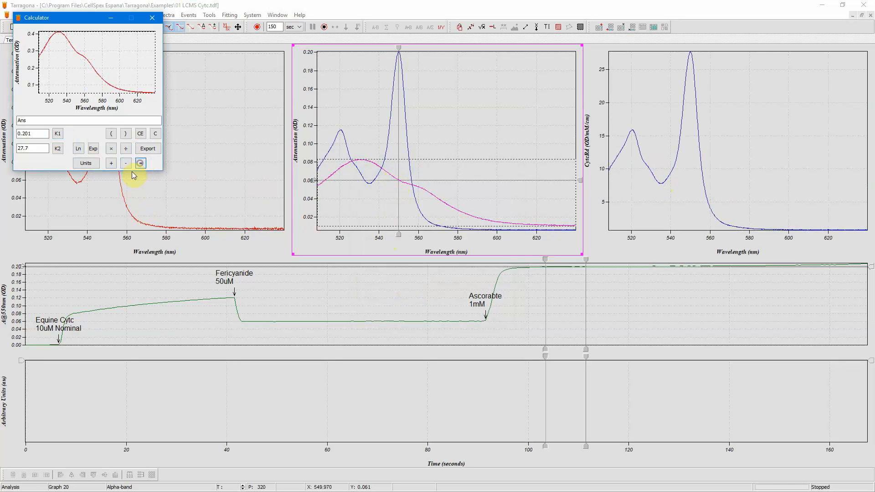
{"action": "left_click", "coordinate": [111, 149]}
{"action": "left_click", "coordinate": [57, 149]}
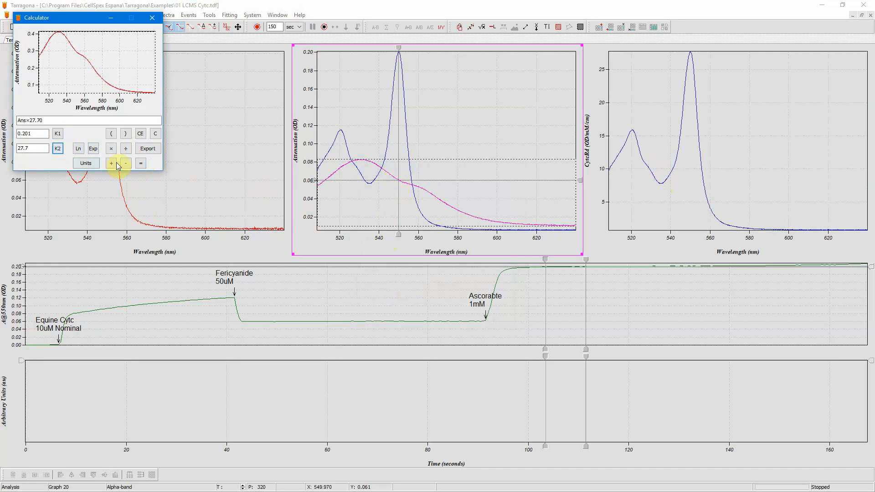
{"action": "left_click", "coordinate": [140, 163]}
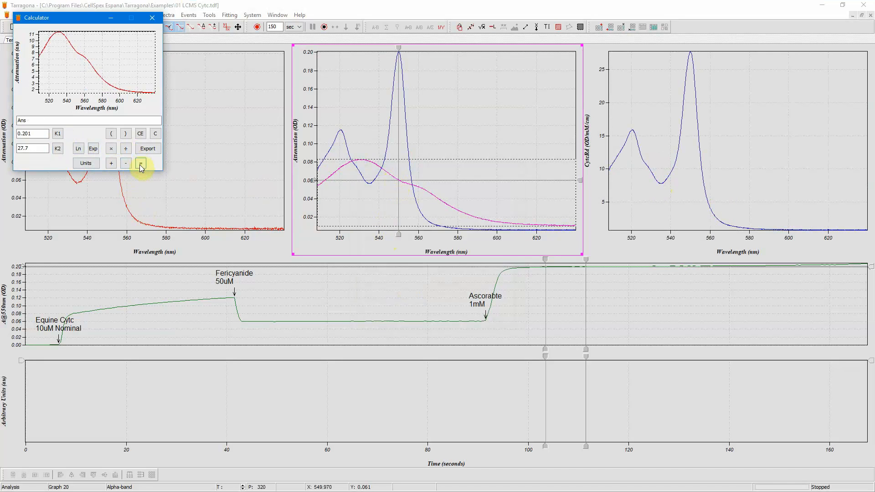
- Set the result's Y parameter to CytcOx, measurement to Specific Absorption in OD/mM/cm
{"action": "left_click", "coordinate": [86, 163]}
{"action": "double_click", "coordinate": [412, 267]}
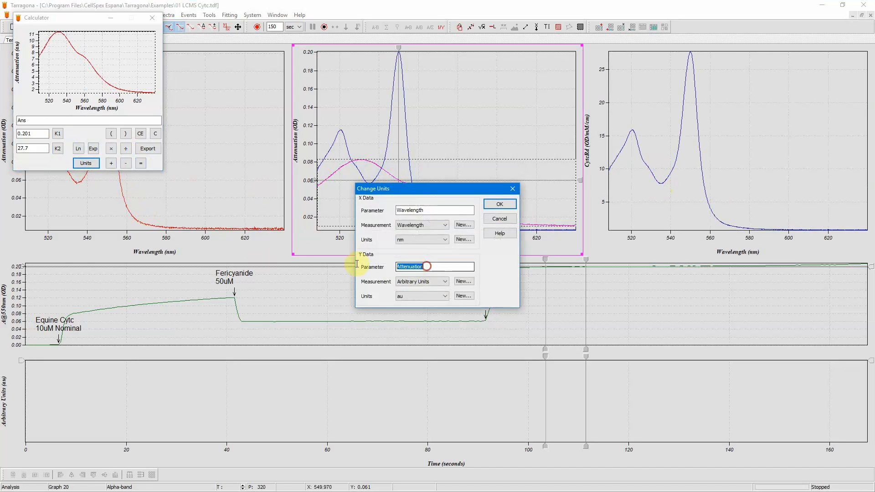
{"action": "type", "text": "CytcOx"}
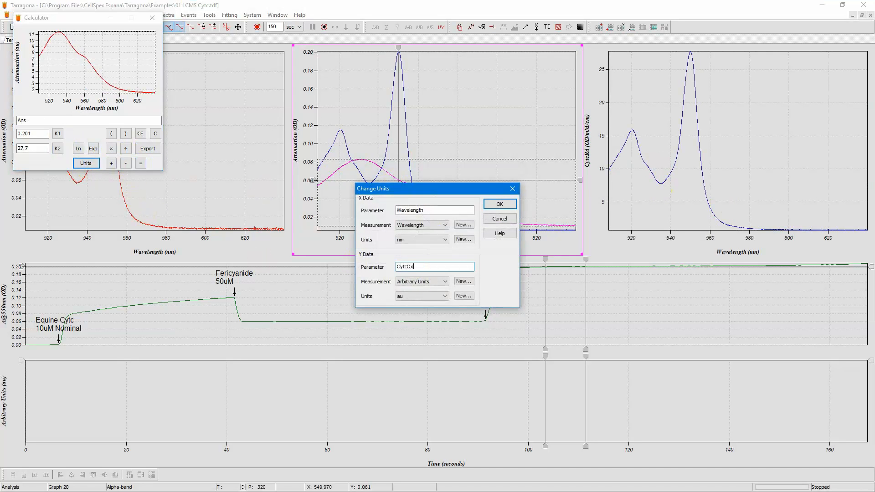
{"action": "left_click", "coordinate": [420, 282]}
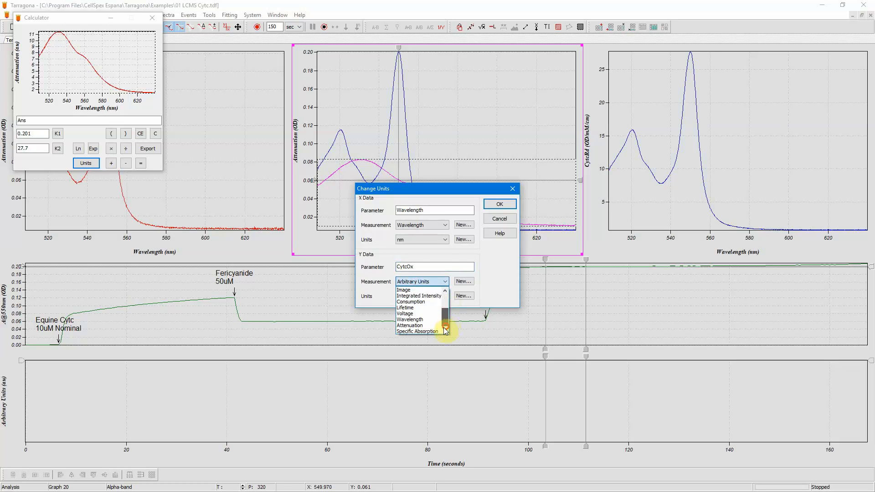
{"action": "left_click", "coordinate": [436, 334]}
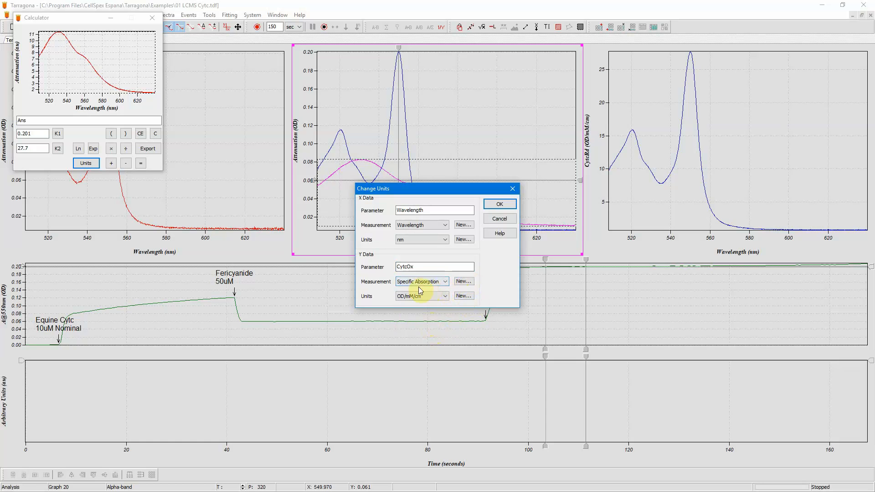
{"action": "left_click", "coordinate": [498, 205]}
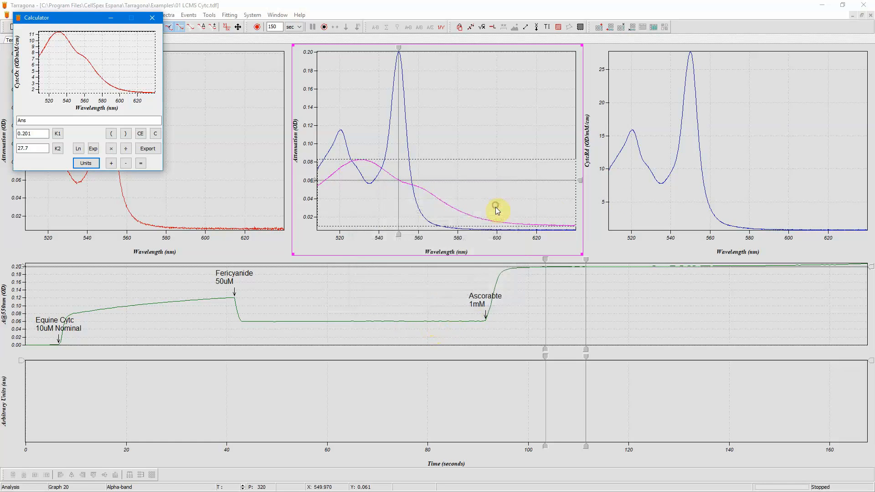
- Export the converted oxidised spectrum to the right pane and close the Calculator
{"action": "left_click", "coordinate": [624, 199]}
{"action": "left_click", "coordinate": [150, 149]}
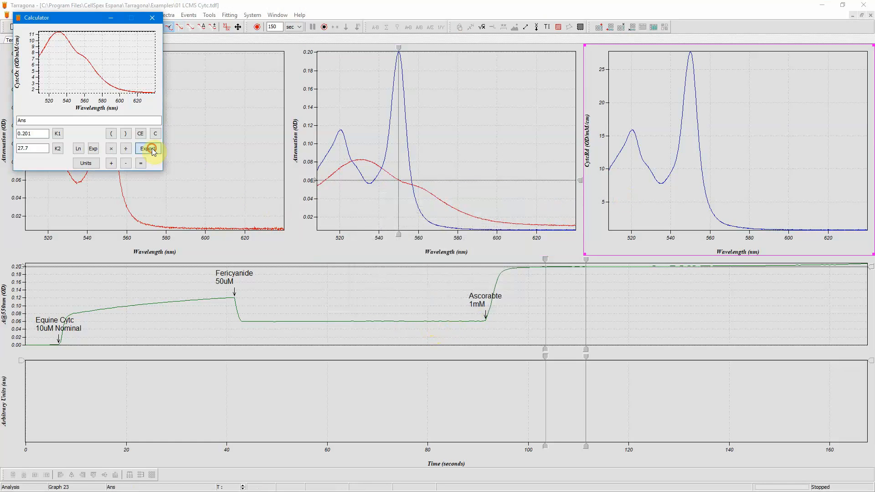
{"action": "left_click", "coordinate": [147, 17]}
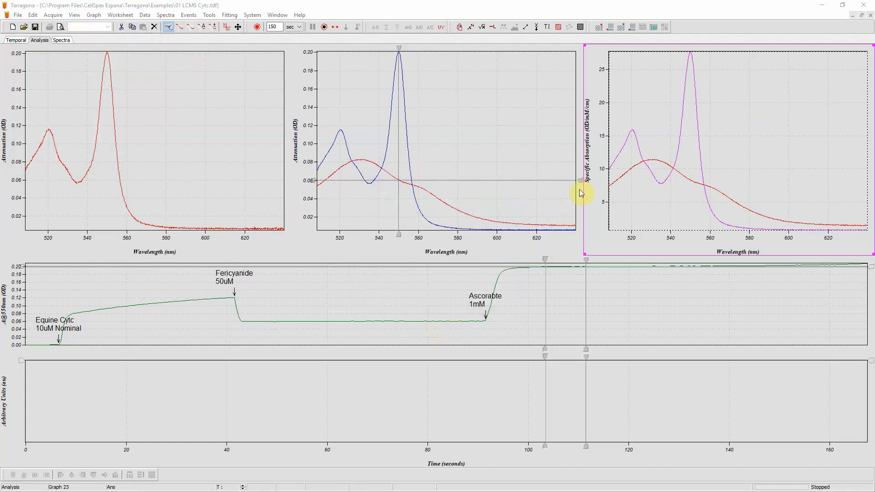
- Rename the blue spectrum in the right pane CytcRd and paste the description into its notes
{"action": "left_click", "coordinate": [643, 198]}
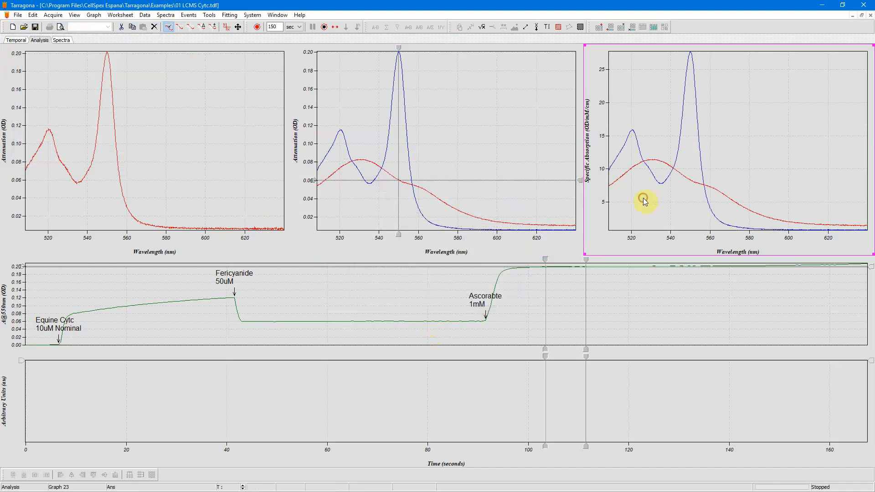
{"action": "double_click", "coordinate": [681, 145]}
{"action": "left_click", "coordinate": [379, 184]}
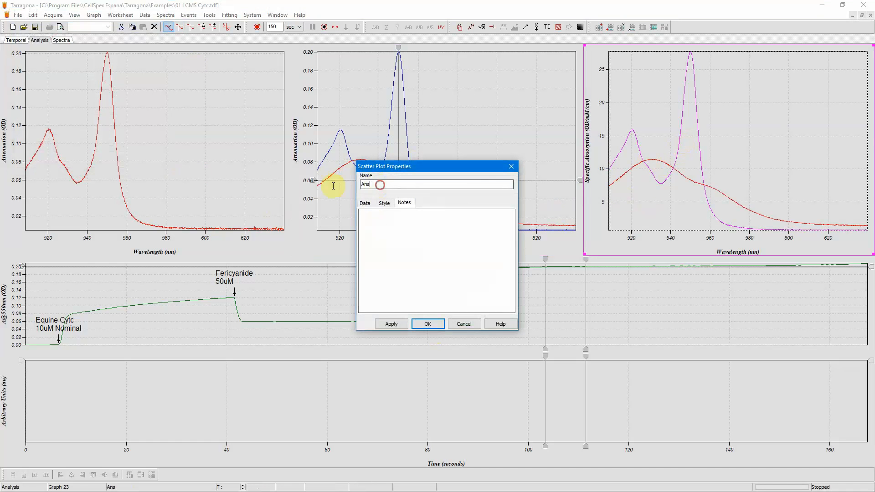
{"action": "key", "text": "ctrl+a"}
{"action": "type", "text": "Cyt"}
{"action": "left_click", "coordinate": [364, 217]}
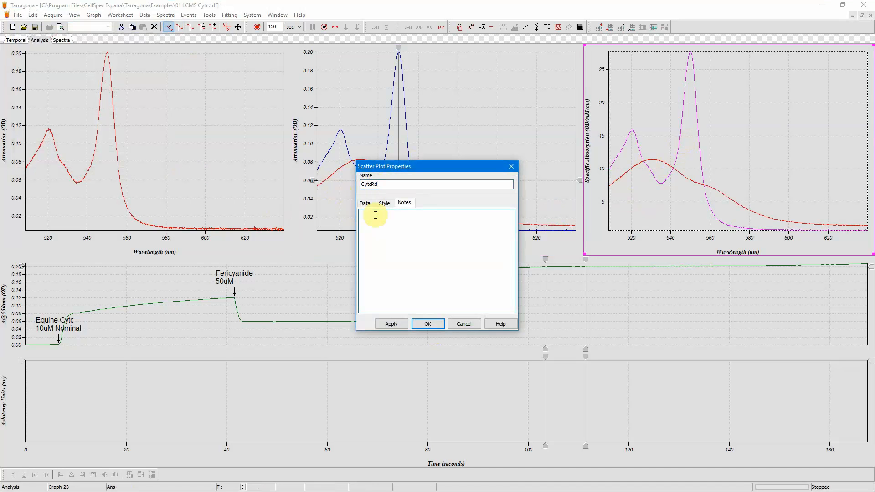
{"action": "type", "text": "Reduced Equine Cytc Measured by CellSpex 2019-03-28  Oxidized by ferricyanide, reduced by ascorbate.  100mM KPO4 buffer at pH 7.0"}
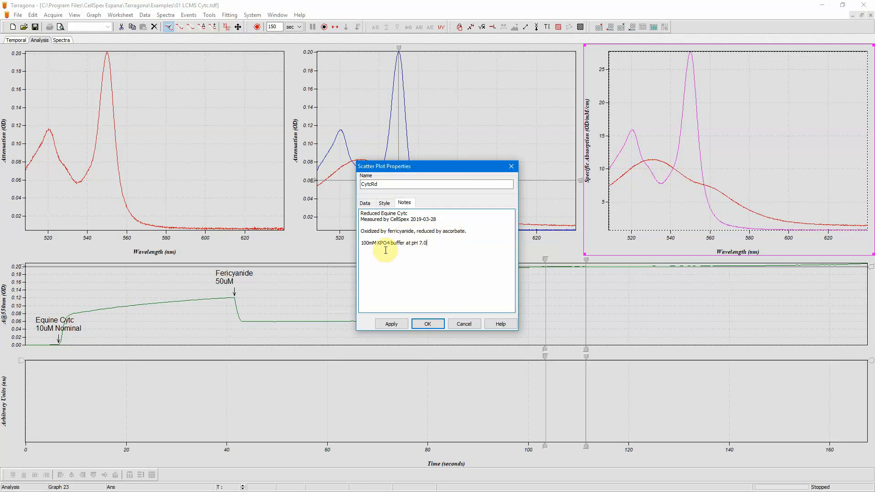
{"action": "left_click", "coordinate": [428, 324]}
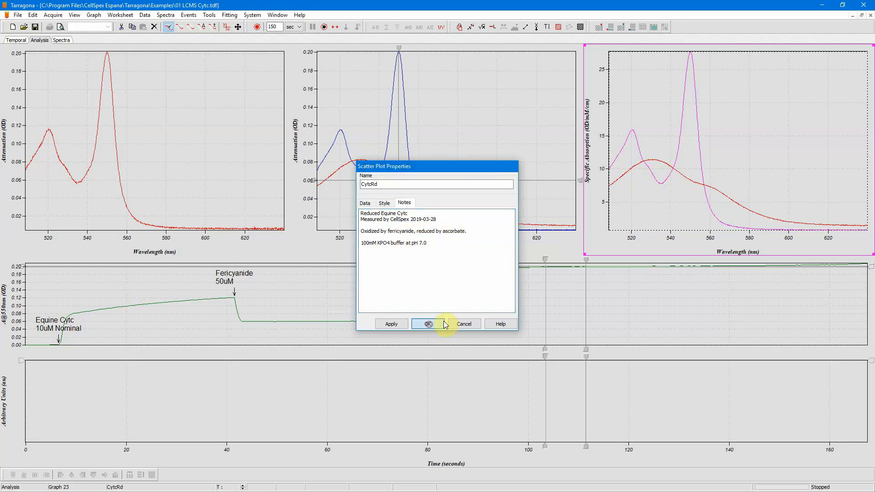
- Rename the red spectrum CytcOx and change its notes' first word to Oxidized
{"action": "double_click", "coordinate": [625, 177]}
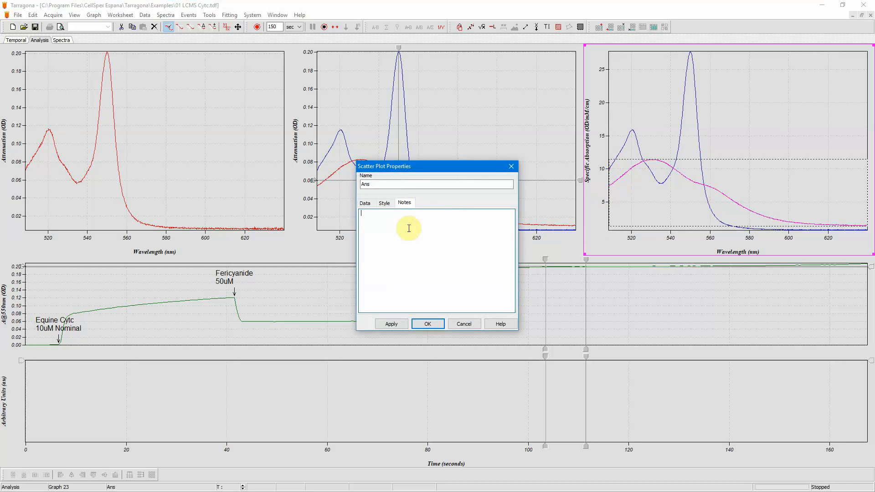
{"action": "triple_click", "coordinate": [363, 214]}
{"action": "left_click", "coordinate": [378, 214]}
{"action": "left_click_drag", "start_coordinate": [379, 213], "coordinate": [356, 216]}
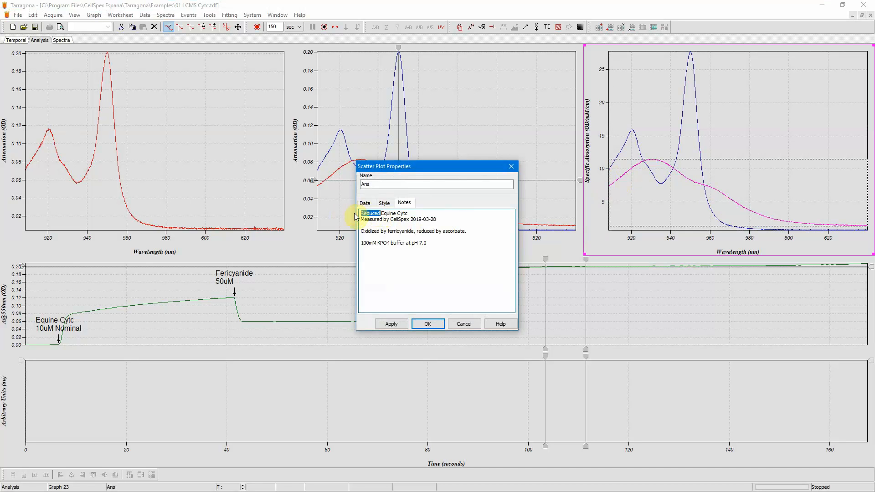
{"action": "type", "text": "Oxidized"}
{"action": "double_click", "coordinate": [368, 184]}
{"action": "type", "text": "CytcOx"}
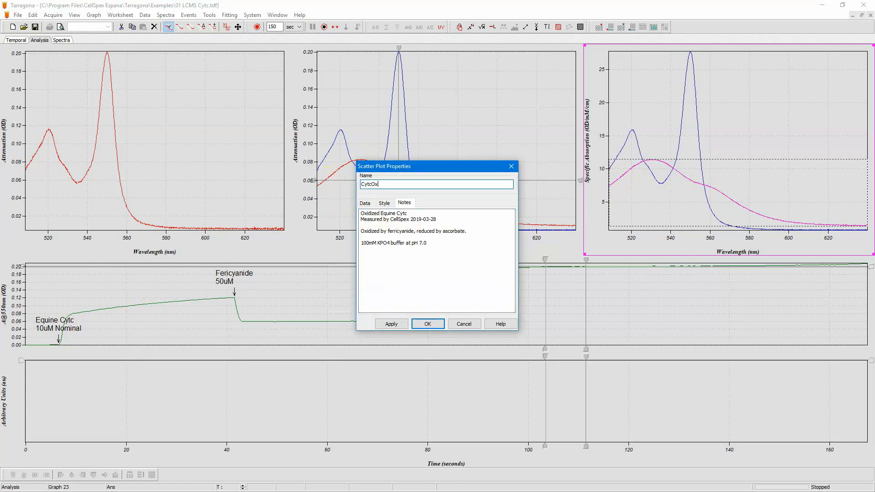
{"action": "left_click", "coordinate": [435, 323]}
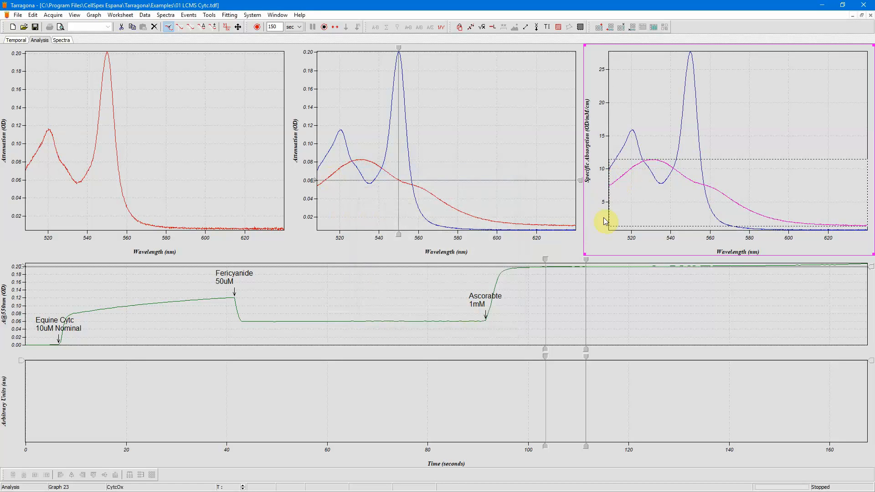
- Select the CytcRd spectrum and start a new fit using the LCMS model
{"action": "left_click", "coordinate": [627, 221]}
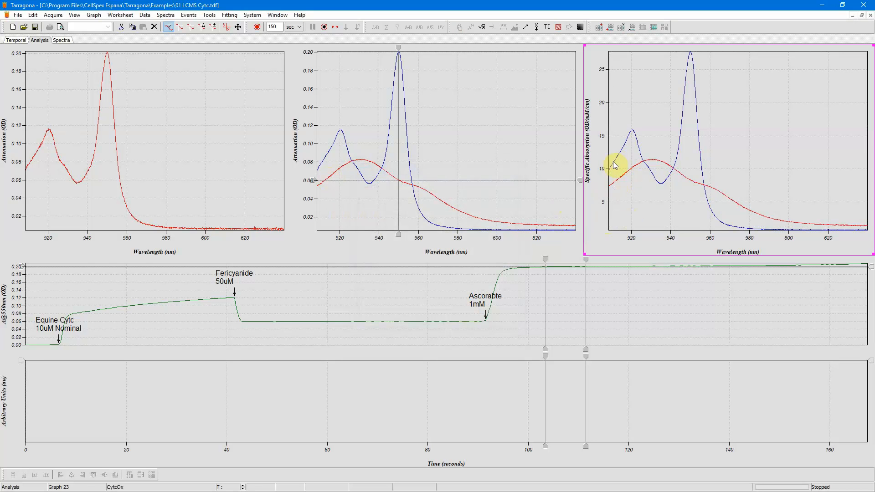
{"action": "left_click", "coordinate": [624, 148]}
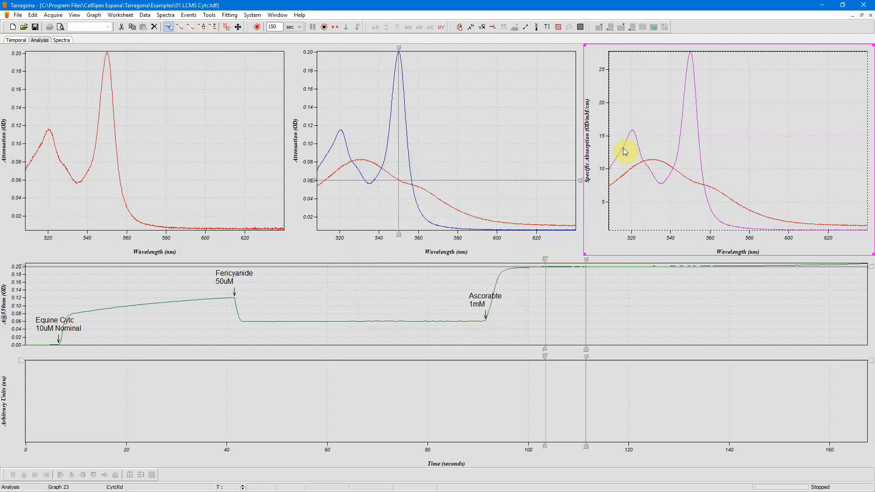
{"action": "right_click", "coordinate": [623, 148]}
{"action": "left_click", "coordinate": [641, 178]}
{"action": "left_click", "coordinate": [229, 15]}
{"action": "left_click", "coordinate": [230, 25]}
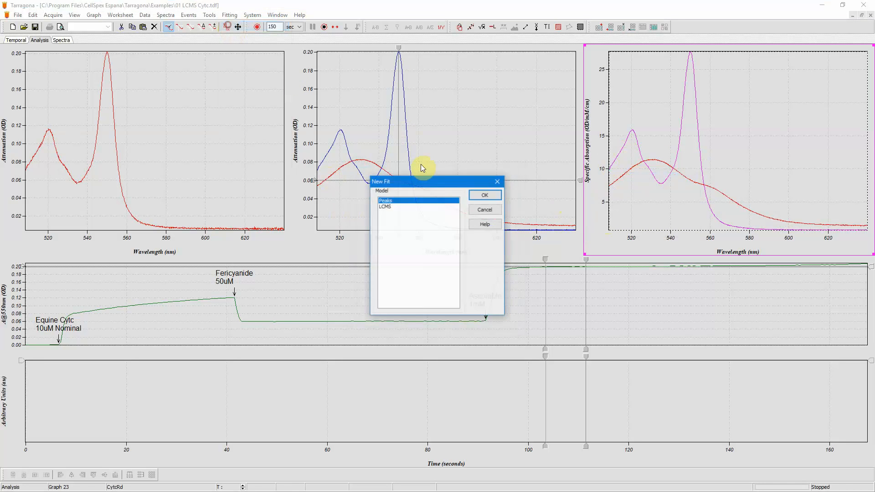
{"action": "left_click", "coordinate": [397, 207]}
{"action": "left_click", "coordinate": [480, 199]}
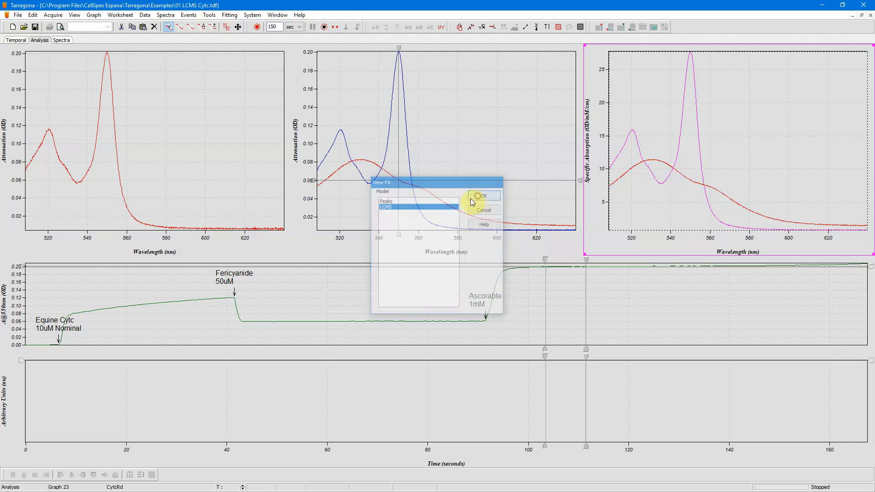
{"action": "left_click", "coordinate": [236, 18]}
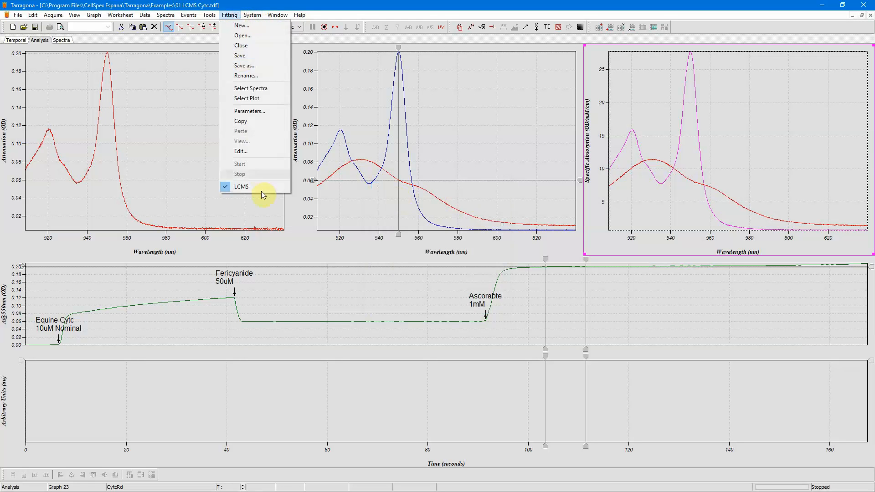
- Add the copied CytcRd spectrum as the first component of the LCMS fit
{"action": "left_click", "coordinate": [262, 190]}
{"action": "double_click", "coordinate": [404, 176]}
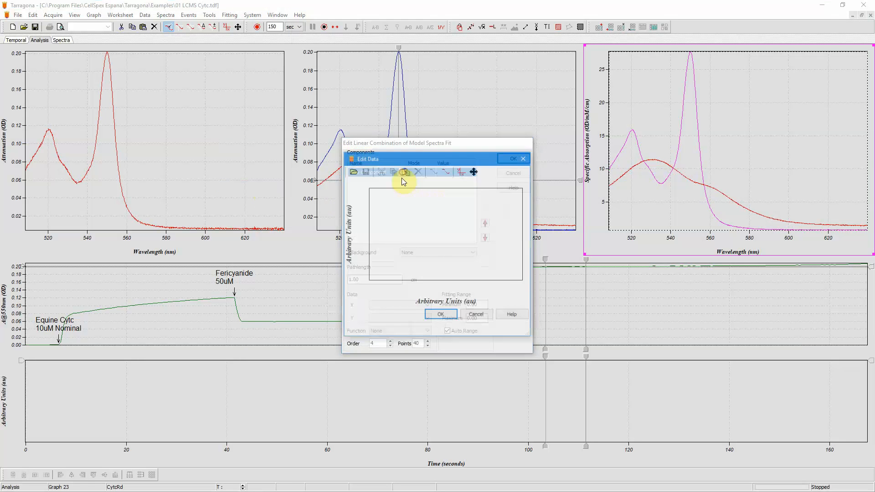
{"action": "left_click", "coordinate": [406, 171]}
{"action": "left_click", "coordinate": [448, 316]}
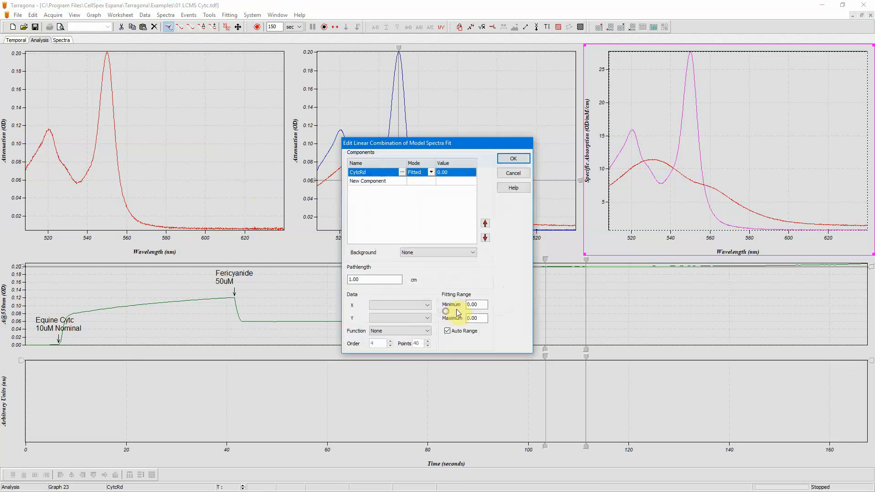
{"action": "left_click", "coordinate": [510, 159]}
- Copy the CytcOx spectrum and paste it as a new component of the LCMS fit
{"action": "left_click", "coordinate": [620, 177]}
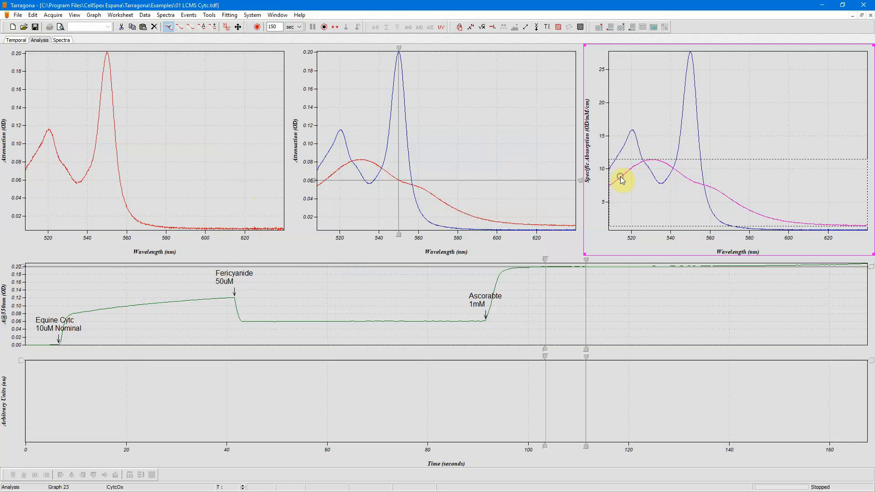
{"action": "right_click", "coordinate": [620, 176]}
{"action": "left_click", "coordinate": [632, 205]}
{"action": "left_click", "coordinate": [226, 17]}
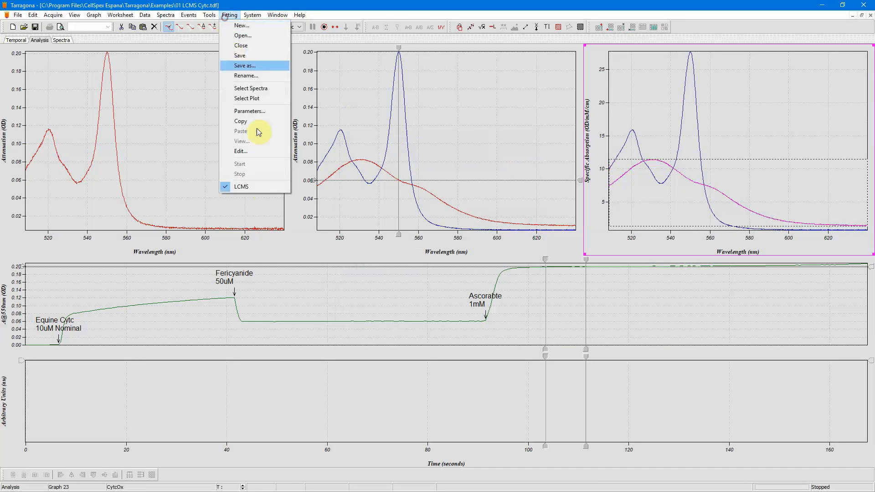
{"action": "left_click", "coordinate": [266, 190]}
{"action": "double_click", "coordinate": [401, 186]}
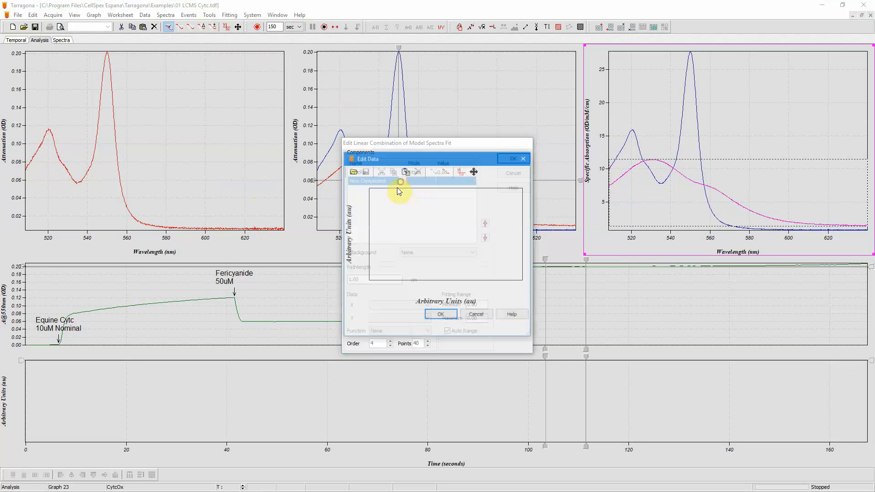
{"action": "left_click", "coordinate": [405, 171]}
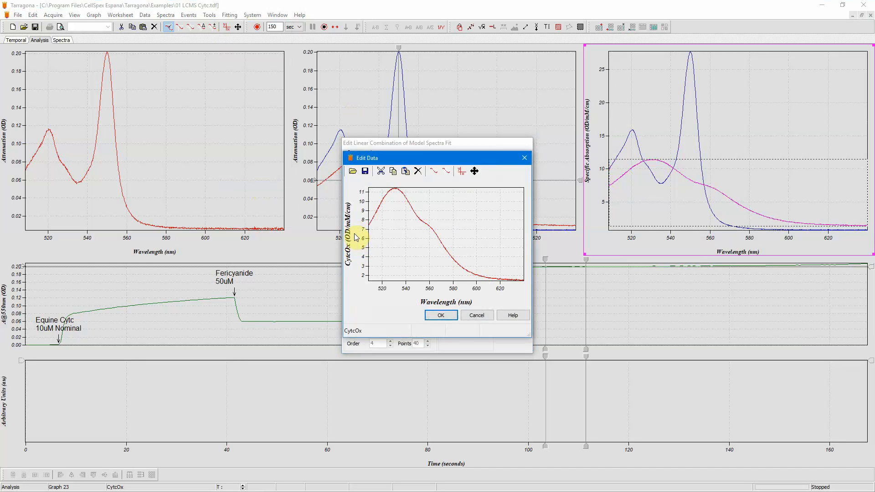
- Define a new unit OD/µM/cm for the CytcOx component's axis and apply it
{"action": "double_click", "coordinate": [357, 237]}
{"action": "left_click", "coordinate": [430, 238]}
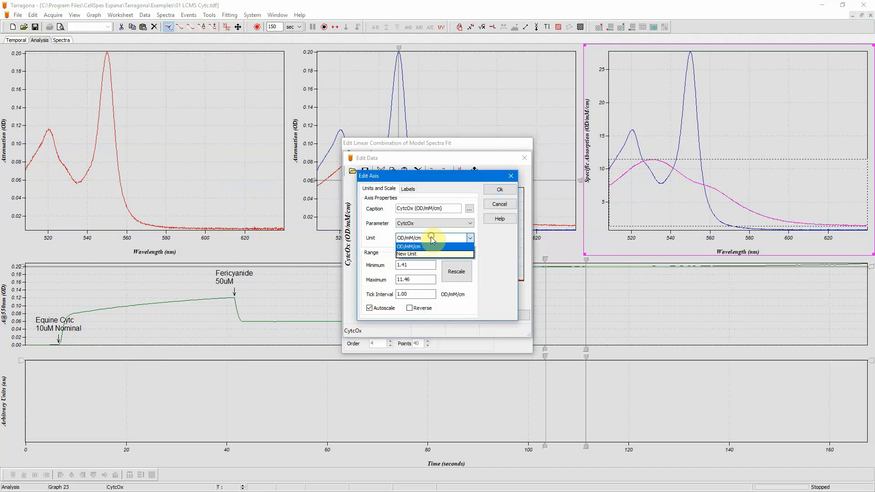
{"action": "left_click", "coordinate": [423, 253]}
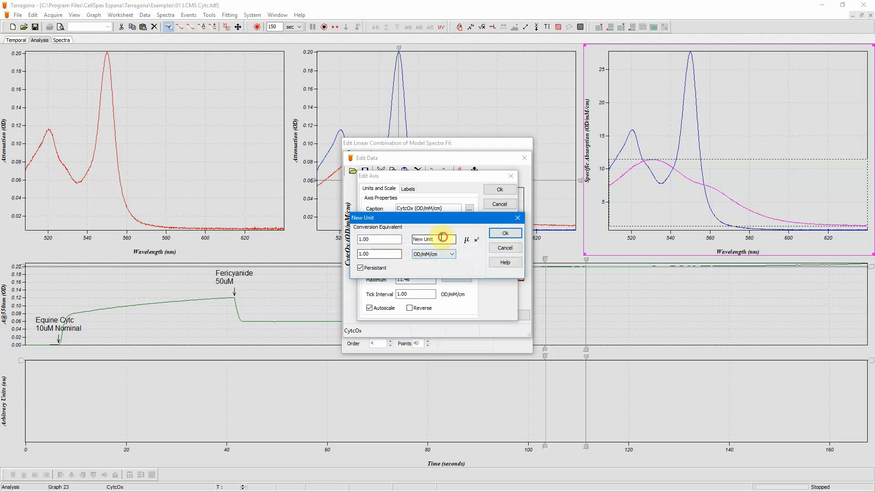
{"action": "type", "text": "OD"}
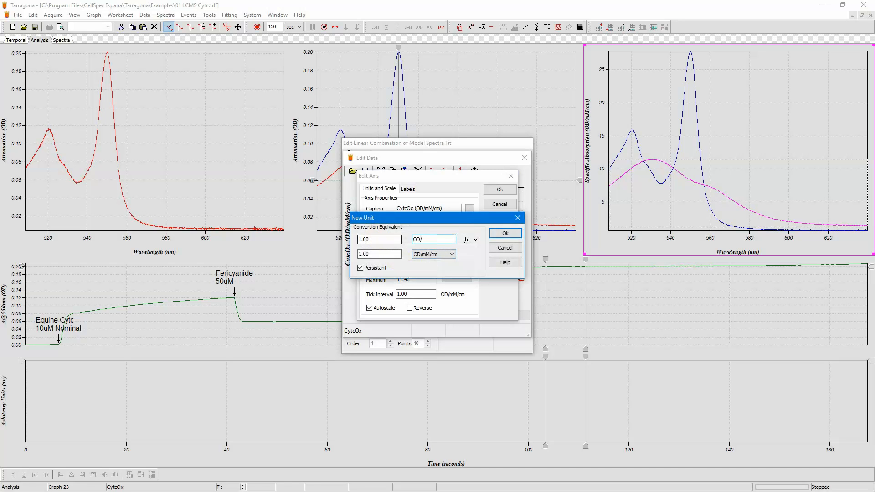
{"action": "type", "text": "/"}
{"action": "left_click", "coordinate": [466, 239]}
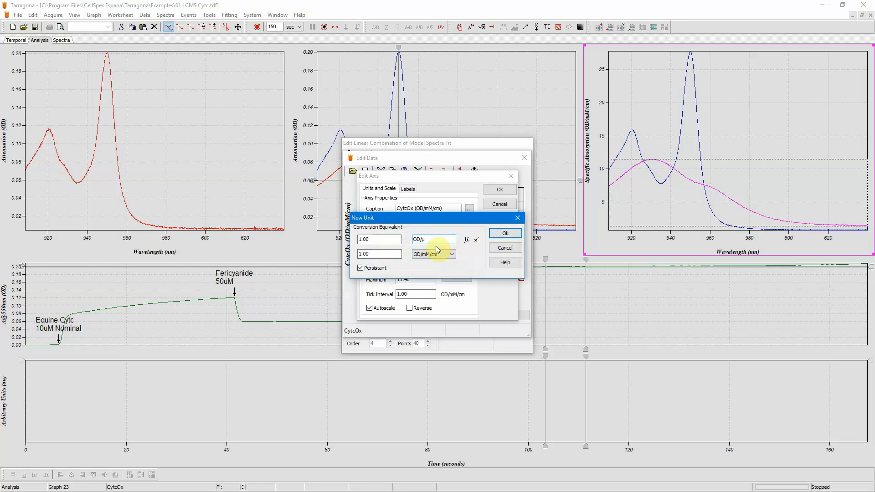
{"action": "type", "text": "M/cm"}
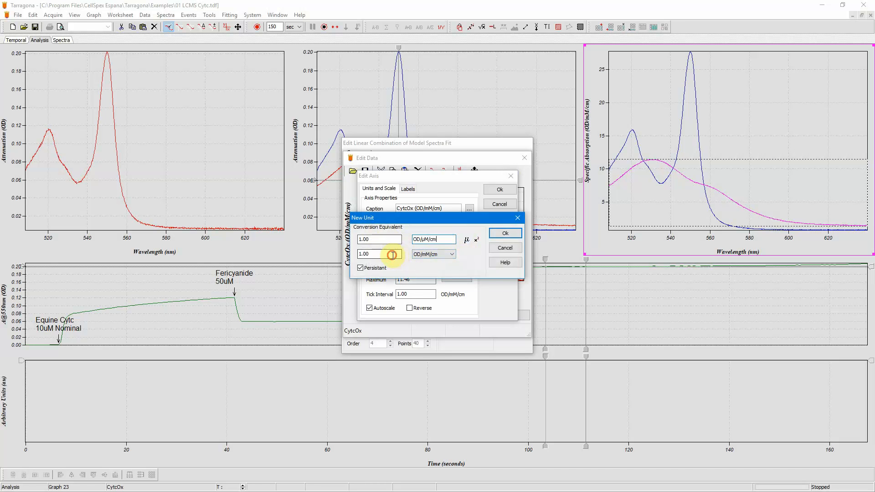
{"action": "left_click_drag", "start_coordinate": [390, 254], "coordinate": [334, 258]}
{"action": "type", "text": "1"}
{"action": "left_click", "coordinate": [496, 233]}
{"action": "left_click", "coordinate": [499, 190]}
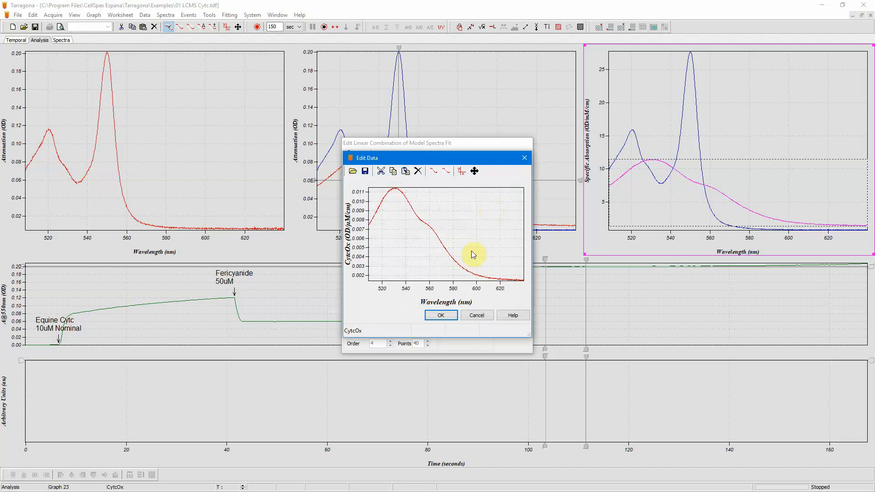
{"action": "left_click", "coordinate": [437, 315]}
- Switch the CytcRd component's axis unit to OD/µM/cm and close the fit editor
{"action": "double_click", "coordinate": [401, 178]}
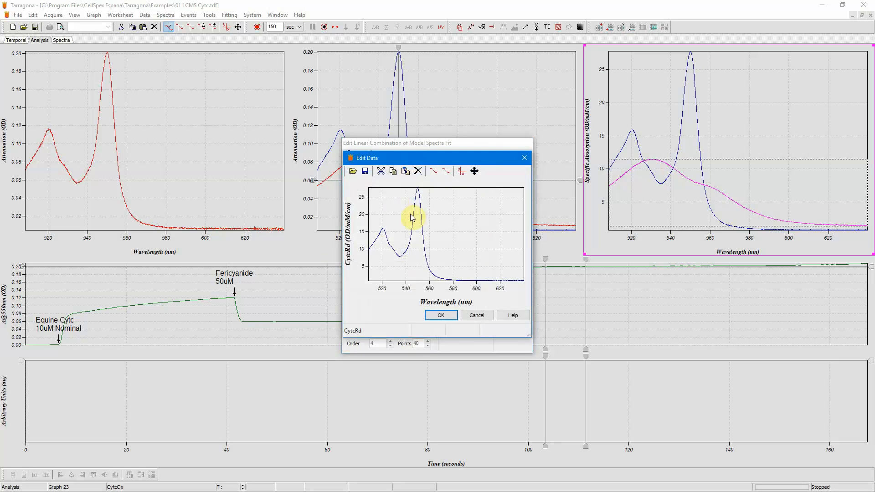
{"action": "double_click", "coordinate": [360, 221]}
{"action": "left_click", "coordinate": [422, 238]}
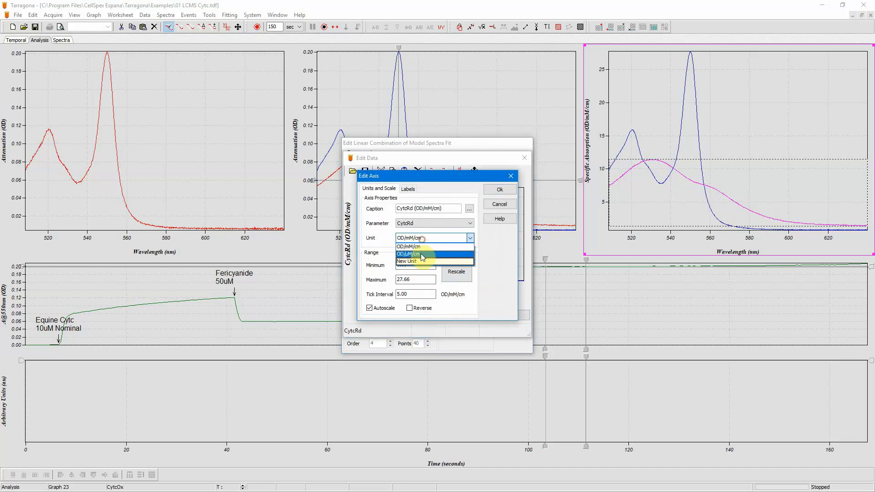
{"action": "left_click", "coordinate": [422, 254]}
{"action": "left_click", "coordinate": [499, 189]}
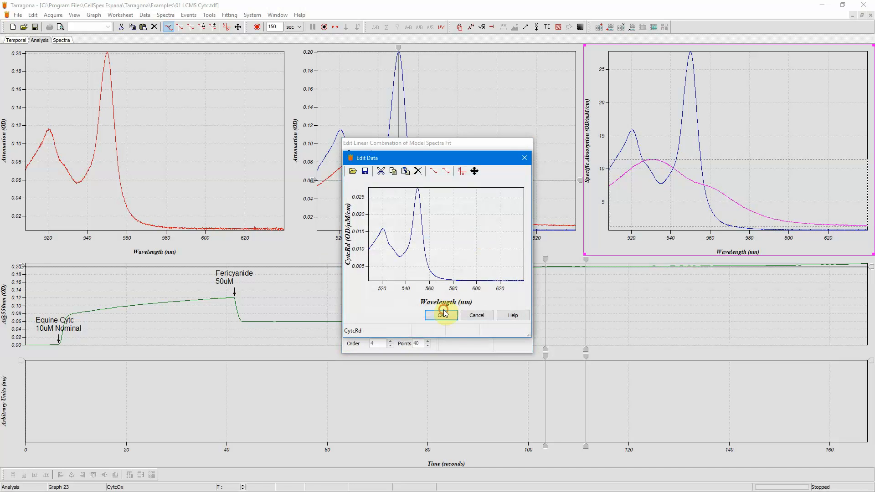
{"action": "left_click", "coordinate": [444, 313]}
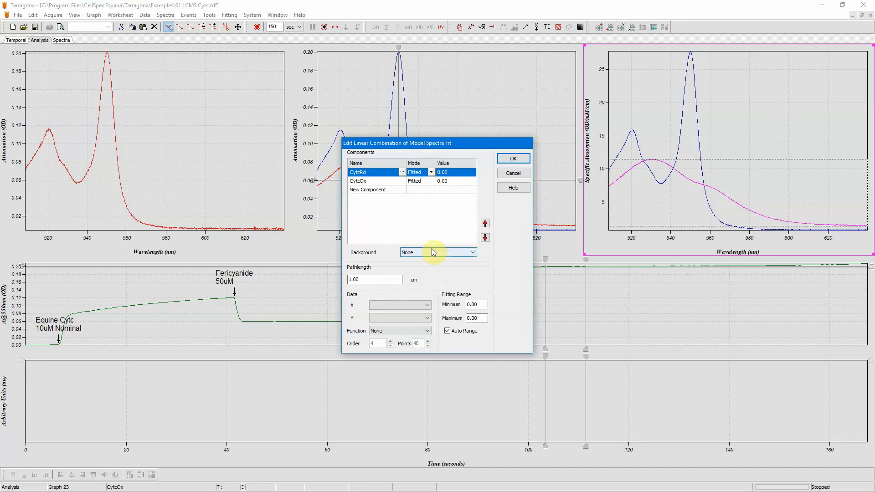
{"action": "left_click", "coordinate": [509, 159]}
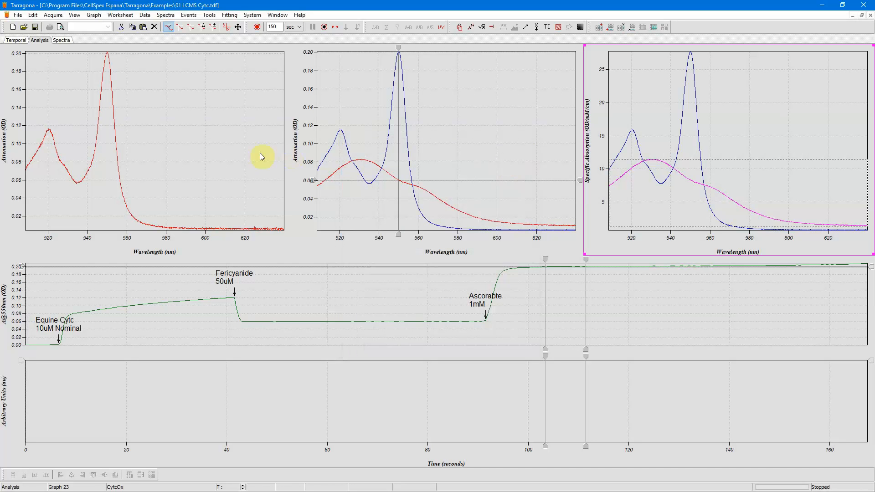
- Show the fit's data, fit curve and residuals in the left spectrum graph
{"action": "left_click", "coordinate": [260, 153]}
{"action": "left_click", "coordinate": [156, 28]}
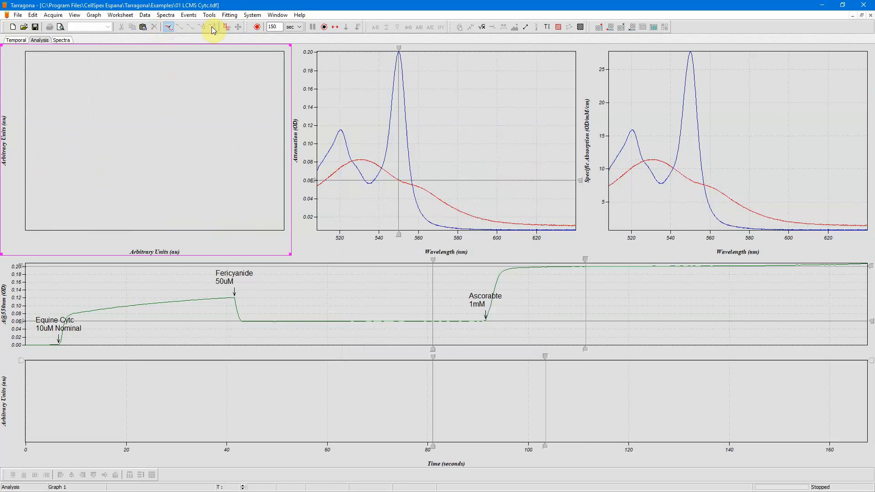
{"action": "left_click", "coordinate": [230, 16]}
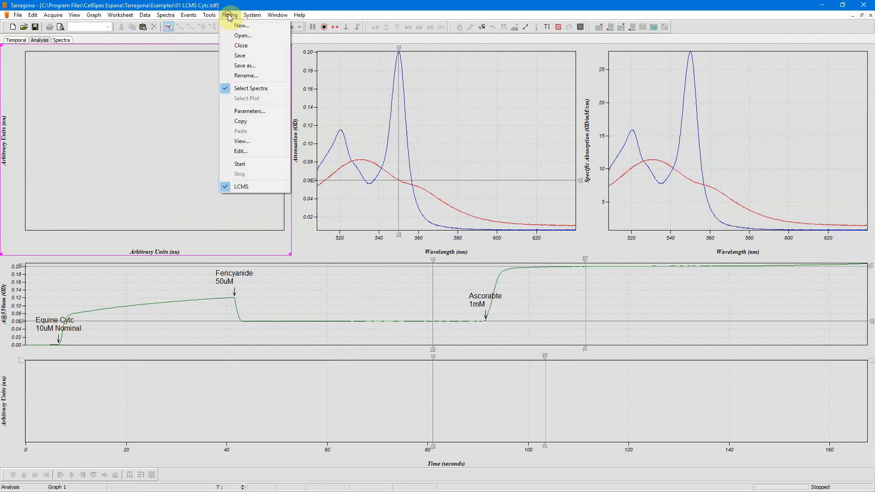
{"action": "left_click", "coordinate": [249, 140]}
{"action": "left_click", "coordinate": [393, 185]}
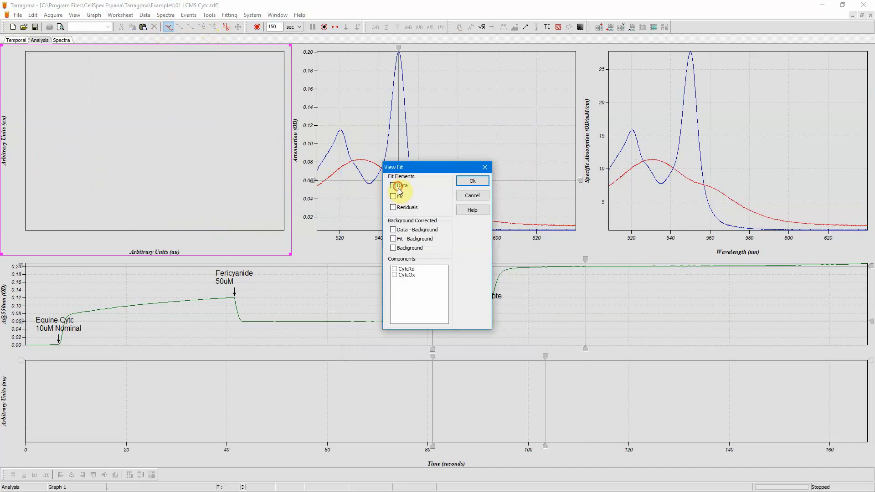
{"action": "left_click", "coordinate": [392, 196]}
{"action": "left_click", "coordinate": [393, 208]}
{"action": "left_click", "coordinate": [461, 179]}
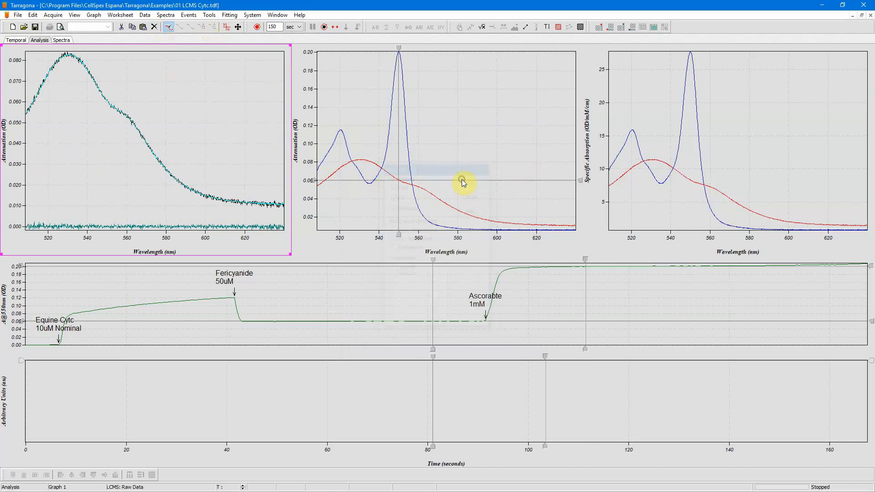
- Move the time cursor to about 131 s and review the fitted component values
{"action": "left_click", "coordinate": [408, 272]}
{"action": "left_click_drag", "start_coordinate": [438, 262], "coordinate": [684, 272]}
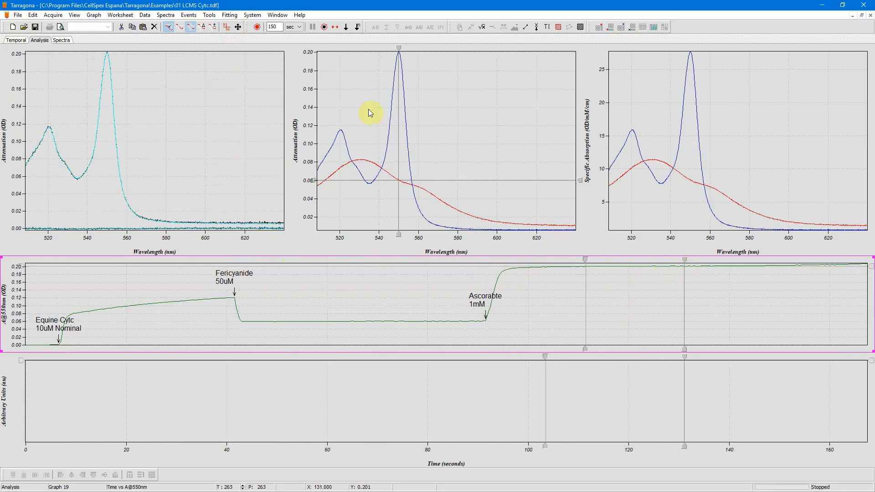
{"action": "left_click", "coordinate": [232, 15]}
{"action": "left_click", "coordinate": [247, 182]}
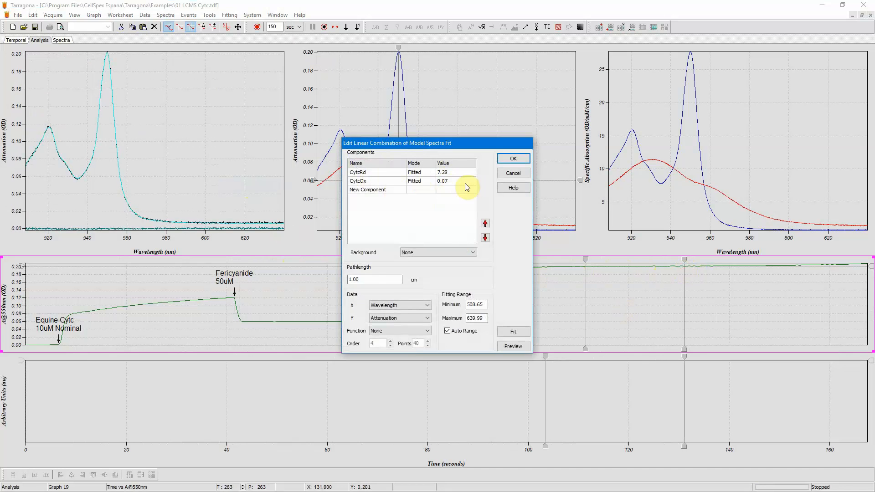
{"action": "left_click", "coordinate": [520, 159]}
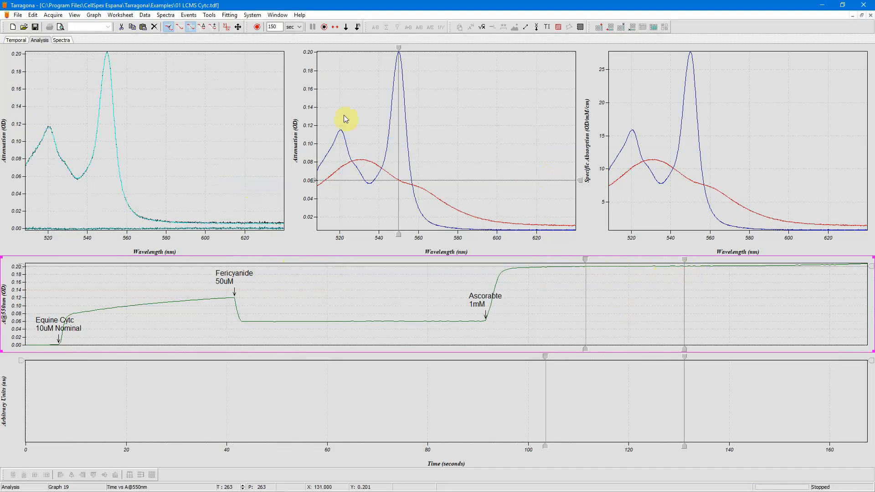
- Set the CytcRd fit parameter output to measure Concentration in µM
{"action": "left_click", "coordinate": [230, 15]}
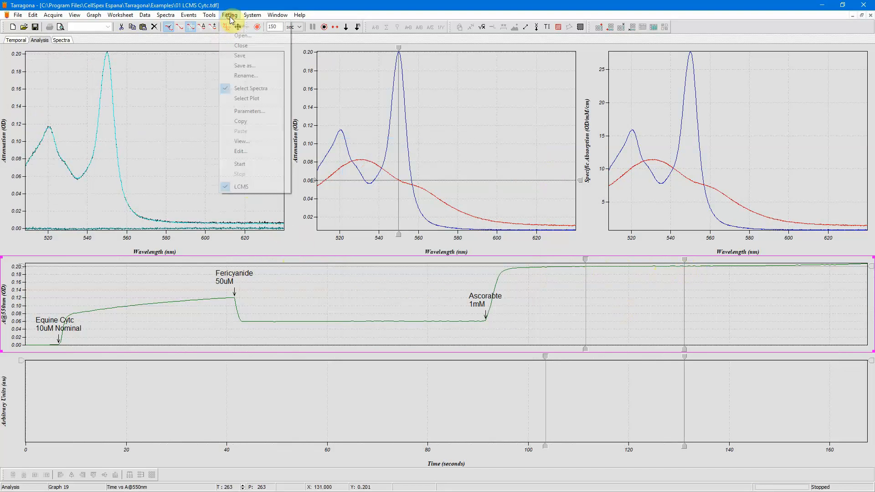
{"action": "left_click", "coordinate": [253, 111]}
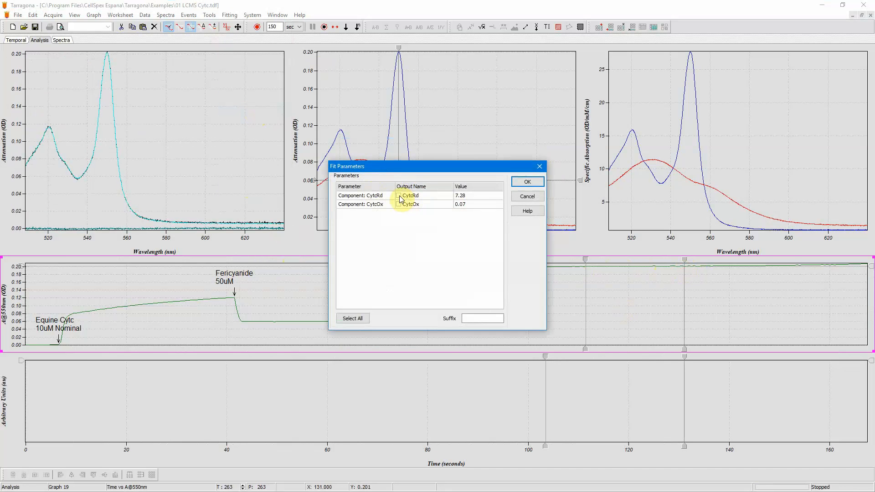
{"action": "double_click", "coordinate": [400, 197]}
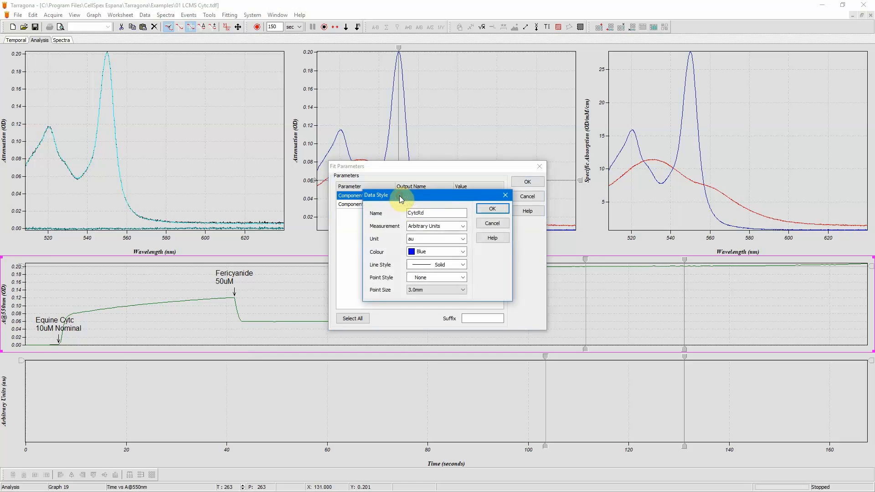
{"action": "left_click", "coordinate": [439, 227]}
{"action": "left_click", "coordinate": [437, 265]}
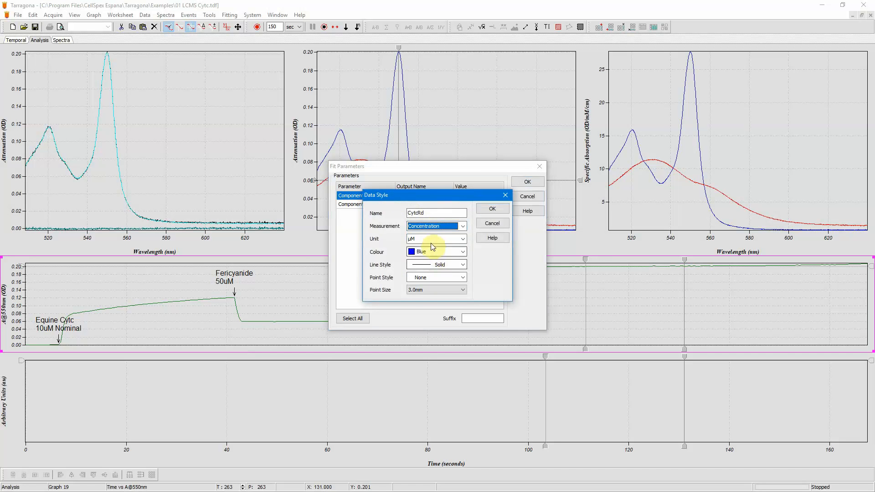
{"action": "left_click", "coordinate": [493, 209]}
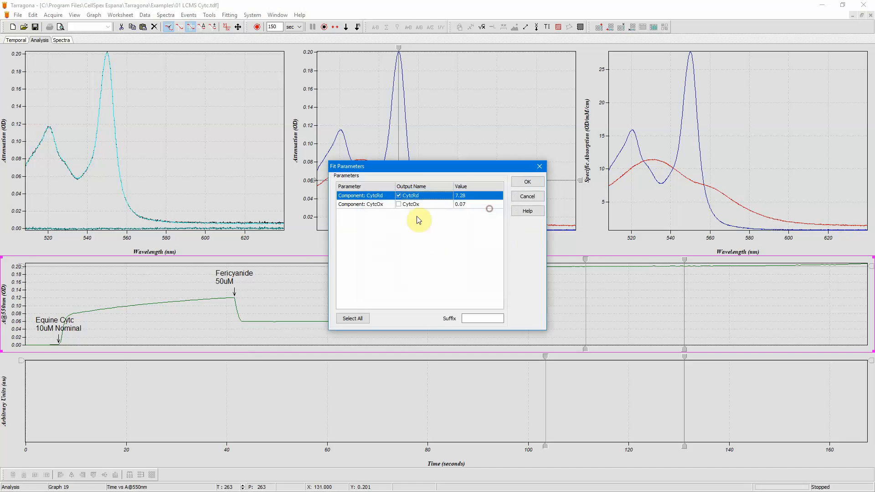
- Set the CytcOx fit parameter output to measure Concentration in µM as well
{"action": "double_click", "coordinate": [399, 204]}
{"action": "left_click", "coordinate": [438, 227]}
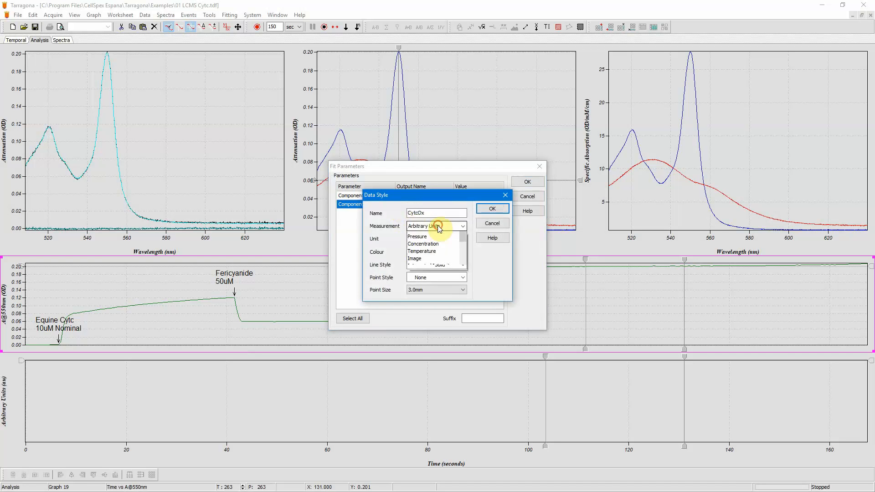
{"action": "left_click", "coordinate": [439, 266]}
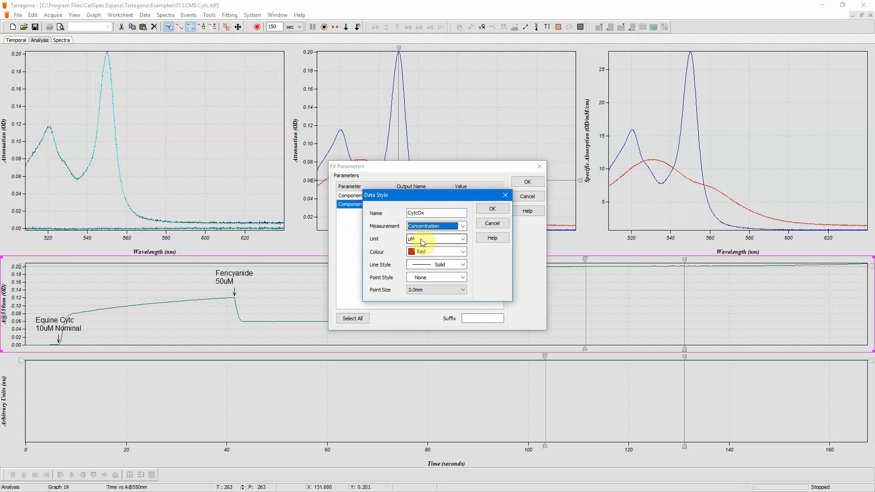
{"action": "left_click", "coordinate": [490, 214]}
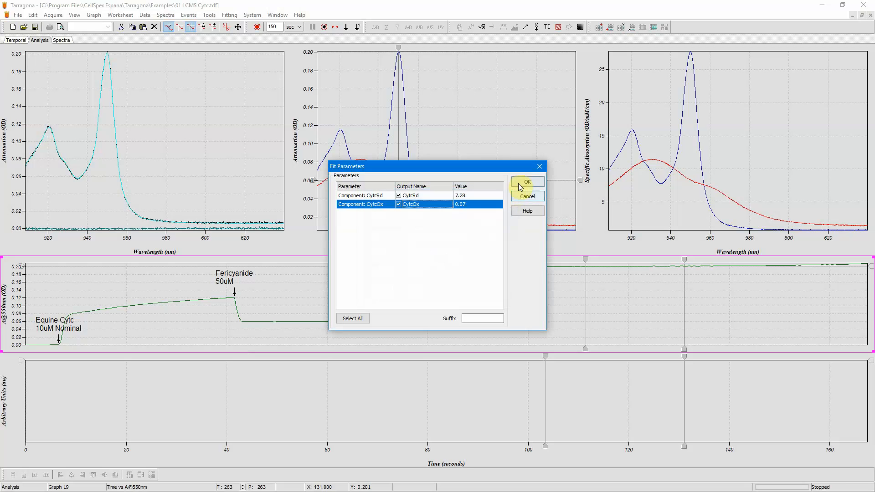
{"action": "left_click", "coordinate": [518, 183]}
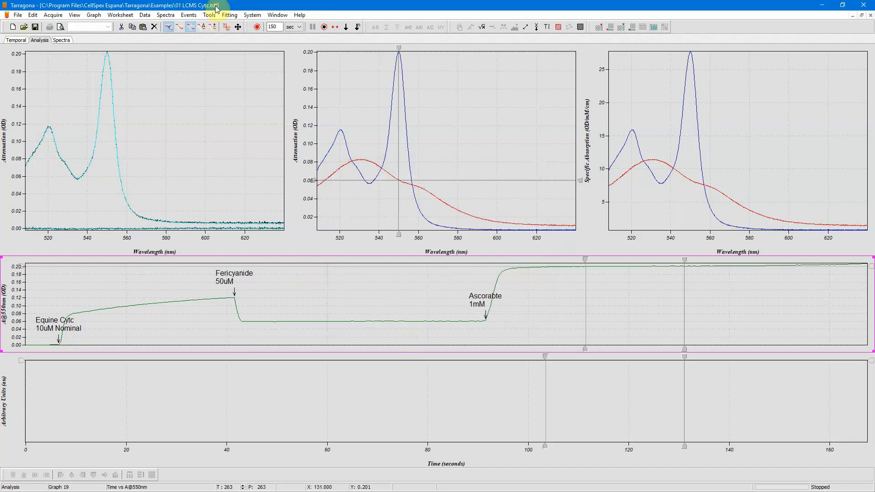
- Plot CytcRd and CytcOx against Time in the lower graph
{"action": "left_click", "coordinate": [229, 14]}
{"action": "left_click", "coordinate": [286, 398]}
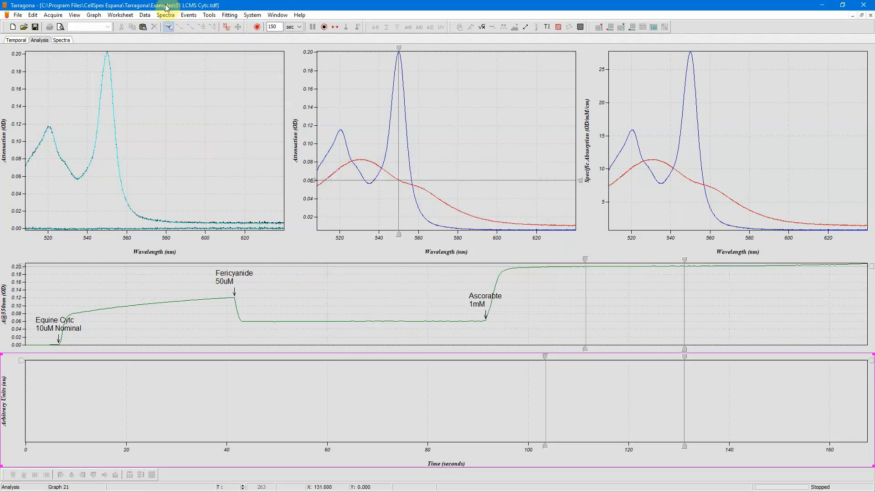
{"action": "left_click", "coordinate": [145, 15]}
{"action": "left_click", "coordinate": [152, 36]}
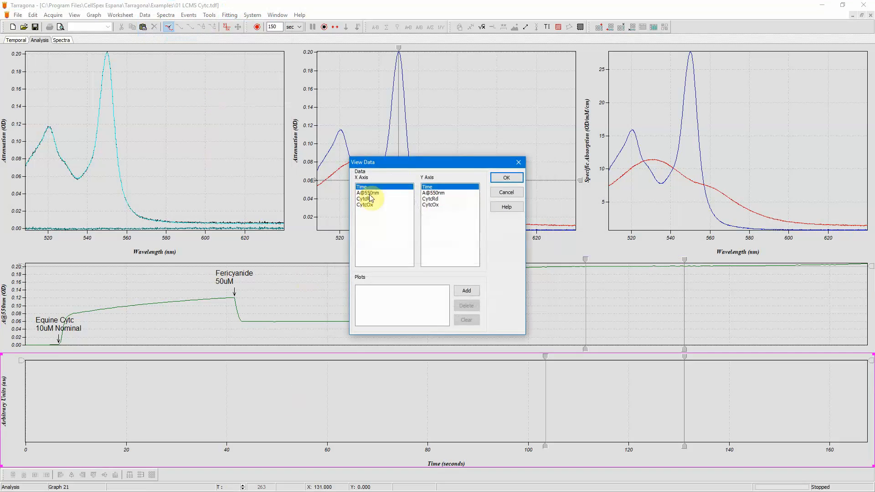
{"action": "left_click", "coordinate": [432, 199]}
{"action": "left_click", "coordinate": [452, 204]}
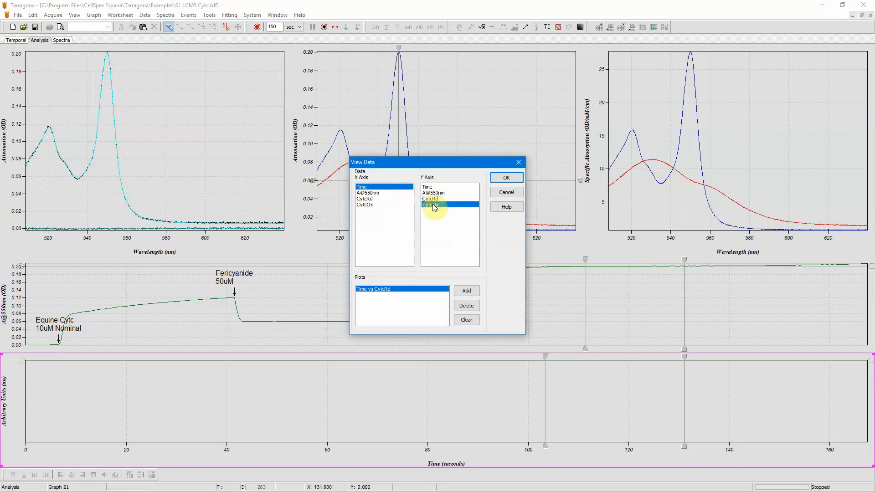
{"action": "left_click", "coordinate": [499, 180]}
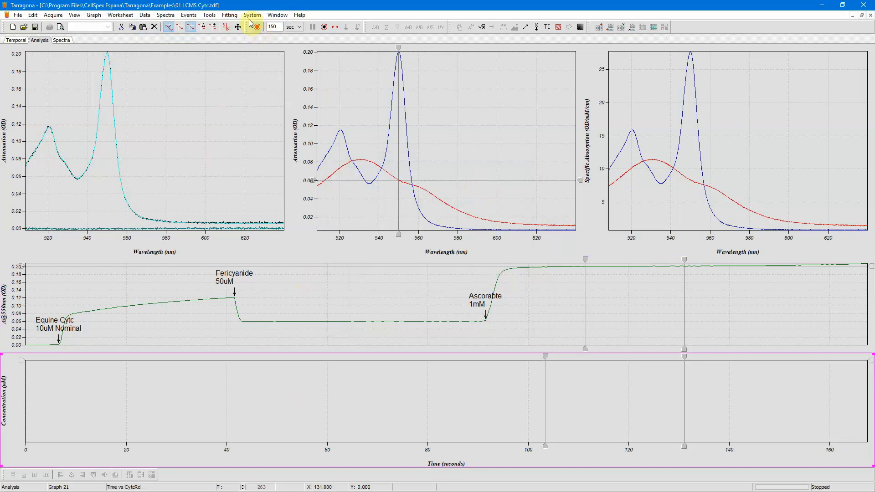
- Start the LCMS fit to fill the concentration graph over the time course
{"action": "left_click", "coordinate": [230, 15]}
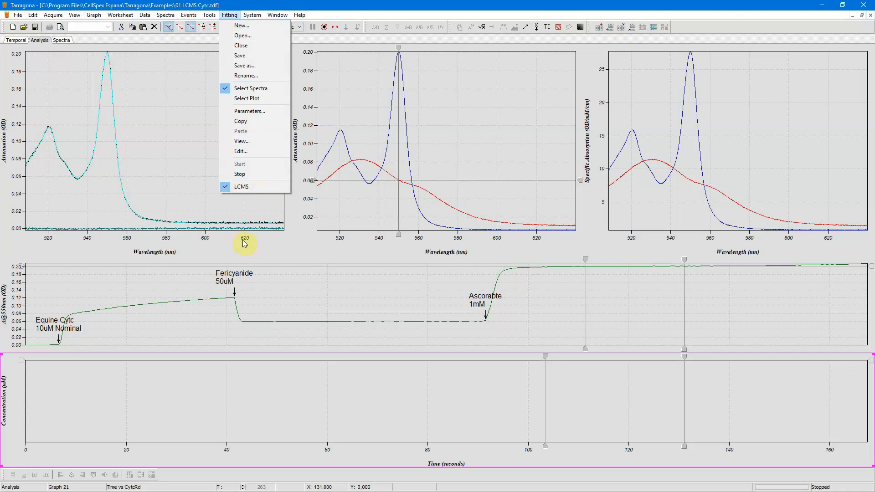
{"action": "left_click", "coordinate": [230, 222]}
{"action": "left_click", "coordinate": [282, 376]}
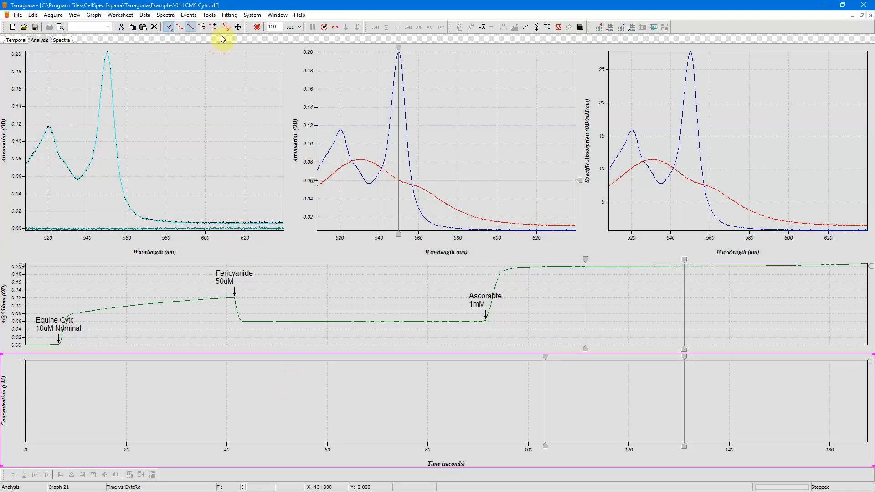
{"action": "left_click", "coordinate": [229, 15]}
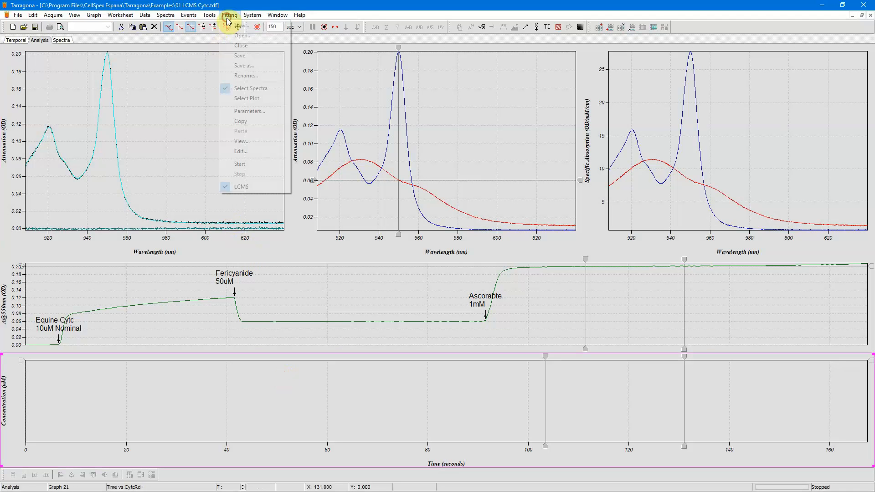
{"action": "left_click", "coordinate": [250, 165]}
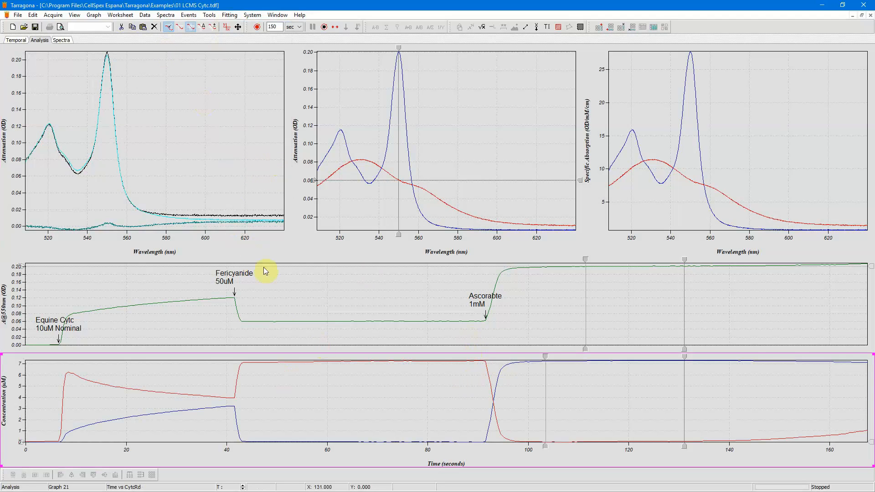
- Create a new data channel named CytcTot, coloured Purple, measuring Concentration in µM
{"action": "left_click", "coordinate": [144, 15]}
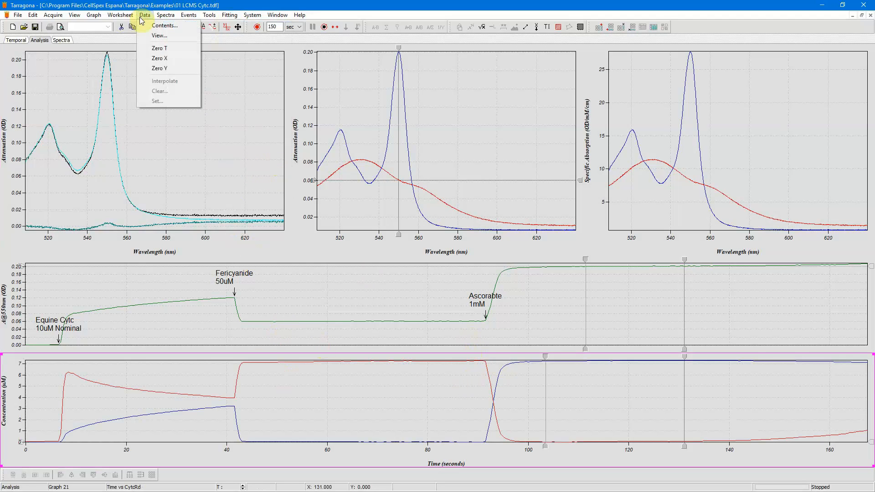
{"action": "left_click", "coordinate": [148, 26]}
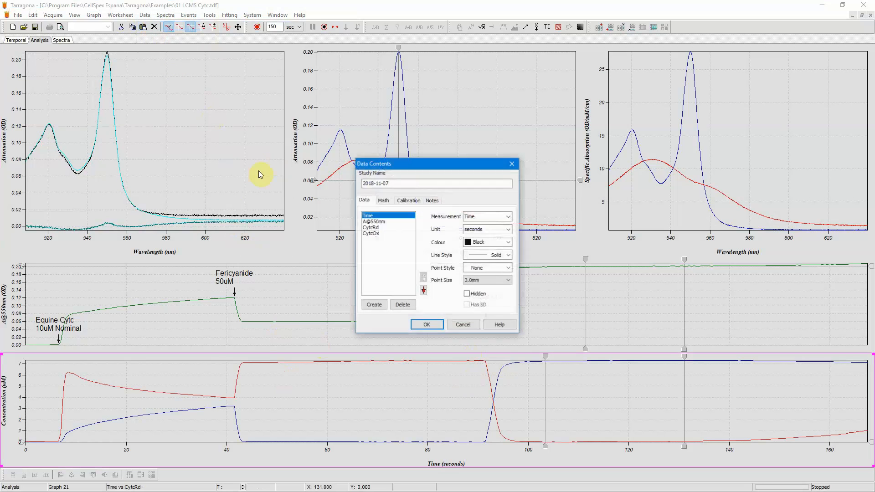
{"action": "left_click", "coordinate": [371, 233]}
{"action": "left_click", "coordinate": [375, 305]}
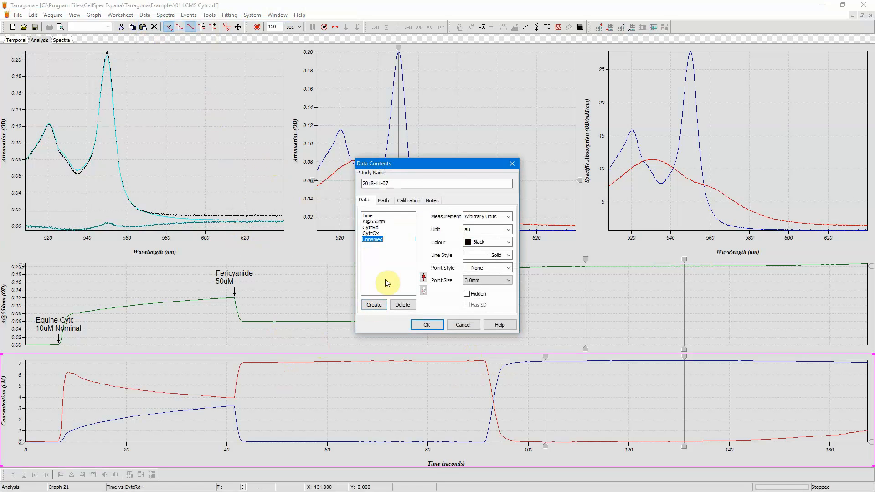
{"action": "type", "text": "CytcTot"}
{"action": "left_click", "coordinate": [496, 242]}
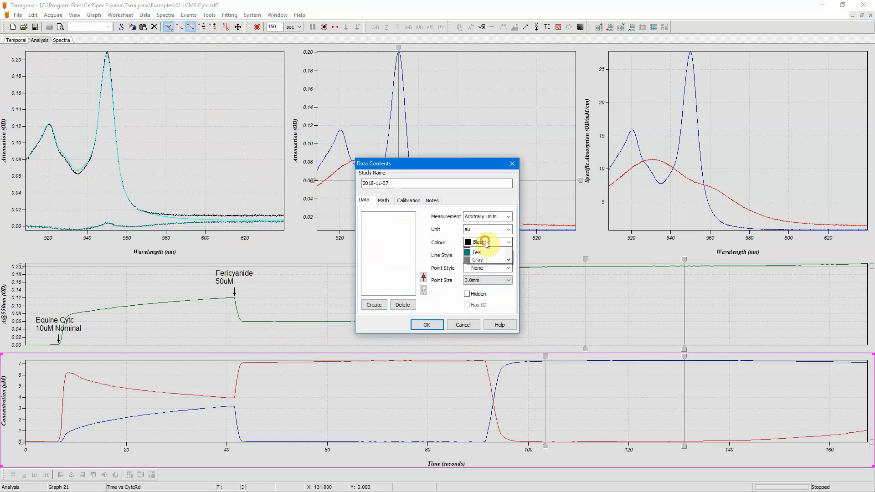
{"action": "left_click", "coordinate": [487, 287]}
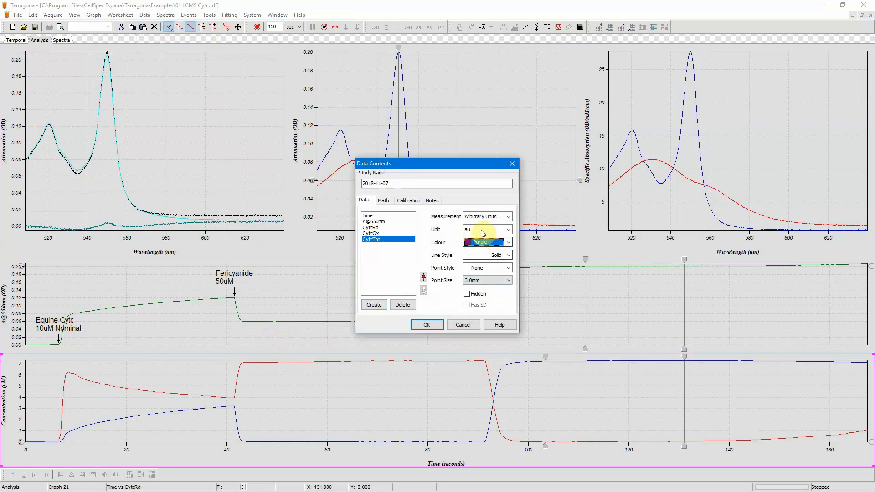
{"action": "left_click", "coordinate": [488, 216]}
{"action": "left_click", "coordinate": [489, 255]}
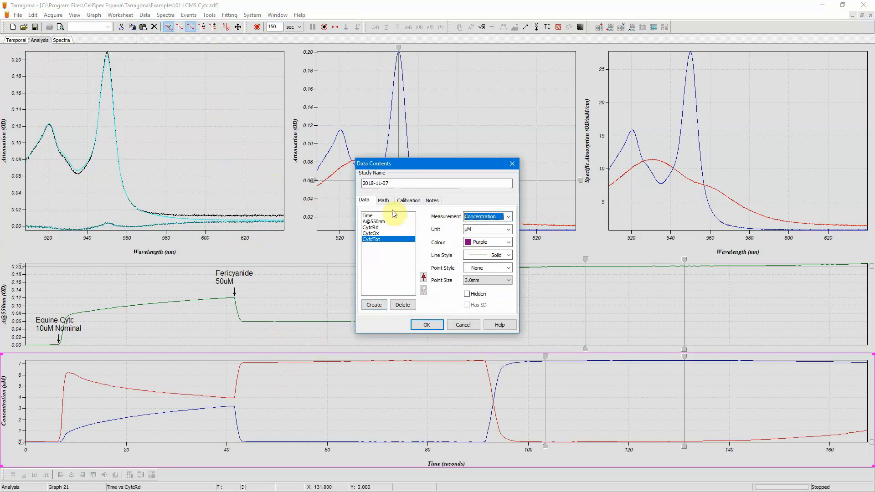
- Add a math entry computing CytcTot as A+B with Source A CytcRd and Source B CytcOx
{"action": "left_click", "coordinate": [383, 201]}
{"action": "left_click", "coordinate": [376, 305]}
{"action": "left_click", "coordinate": [480, 217]}
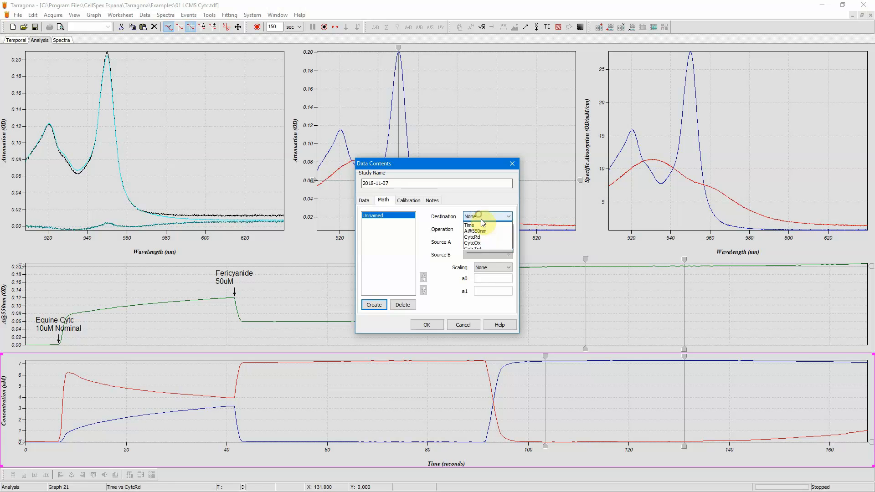
{"action": "left_click", "coordinate": [482, 253]}
{"action": "left_click", "coordinate": [479, 229]}
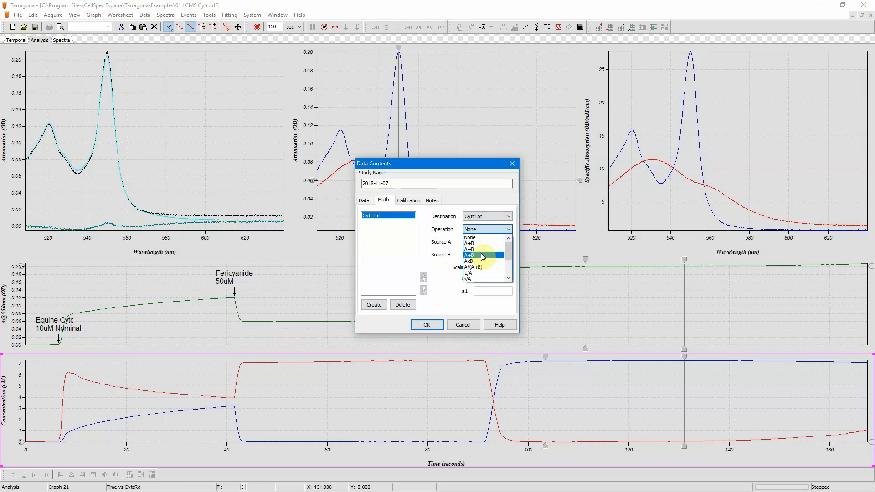
{"action": "left_click", "coordinate": [482, 255]}
{"action": "left_click", "coordinate": [486, 242]}
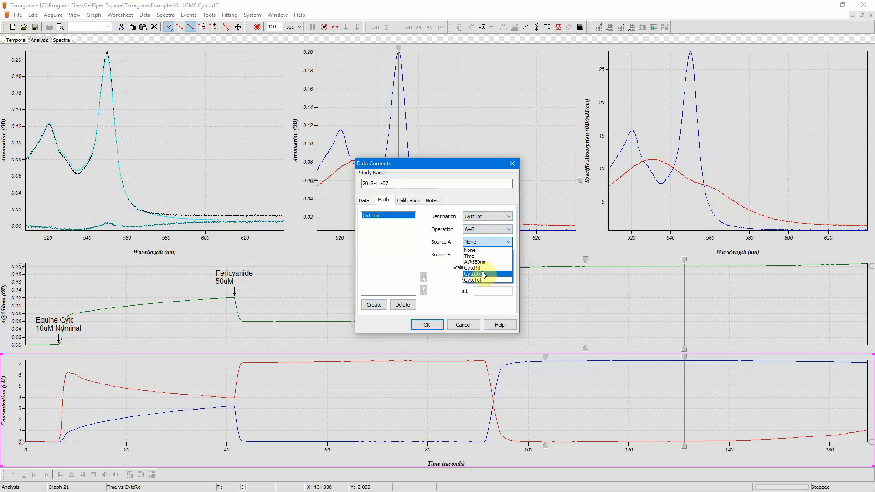
{"action": "left_click", "coordinate": [482, 268]}
{"action": "left_click", "coordinate": [482, 254]}
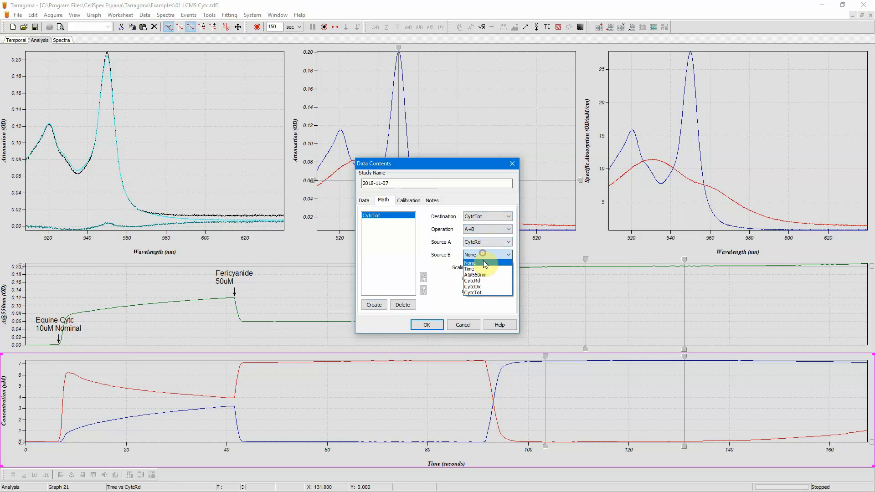
{"action": "left_click", "coordinate": [483, 287]}
- Create another data channel named CytcOx, measuring Ratio in fraction and coloured Red
{"action": "left_click", "coordinate": [364, 201]}
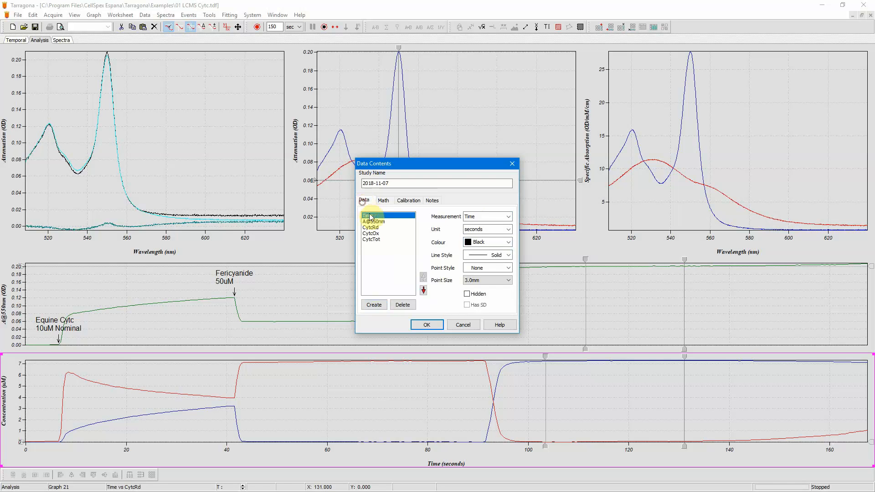
{"action": "left_click", "coordinate": [371, 239]}
{"action": "left_click", "coordinate": [374, 304]}
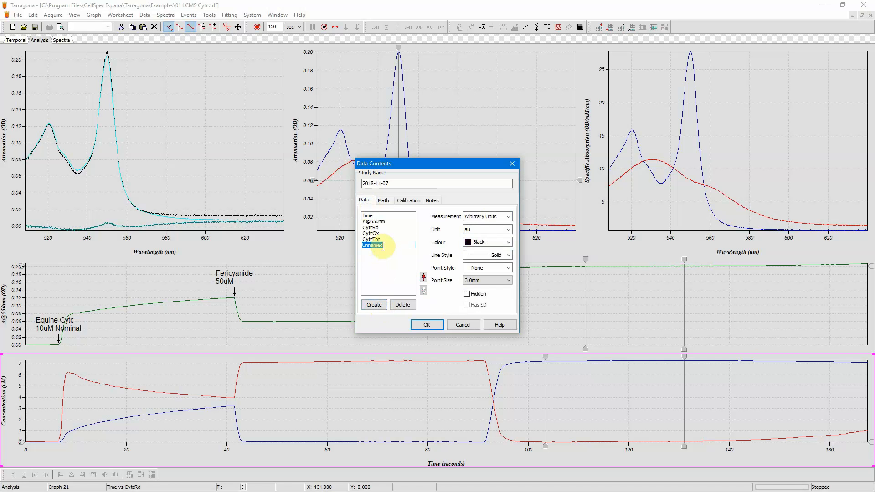
{"action": "type", "text": "CytcO"}
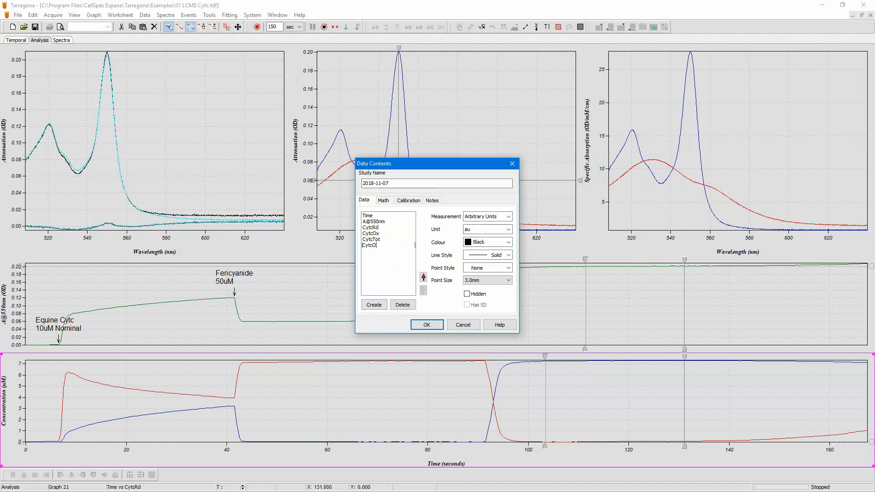
{"action": "type", "text": "x"}
{"action": "left_click", "coordinate": [484, 217]}
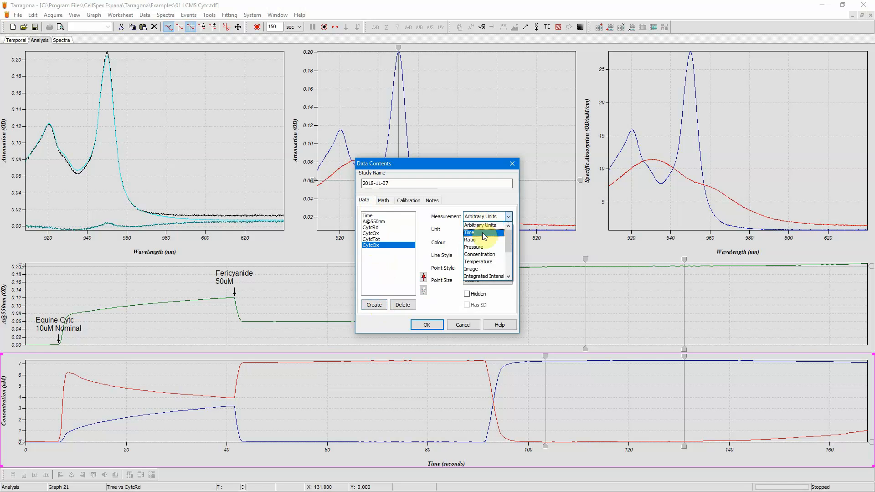
{"action": "left_click", "coordinate": [472, 239]}
{"action": "left_click", "coordinate": [476, 230]}
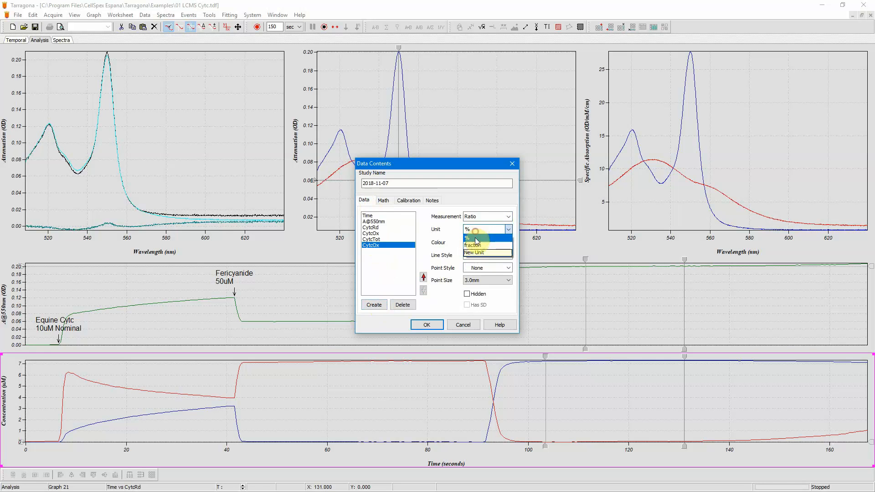
{"action": "left_click", "coordinate": [476, 245]}
{"action": "left_click", "coordinate": [479, 242]}
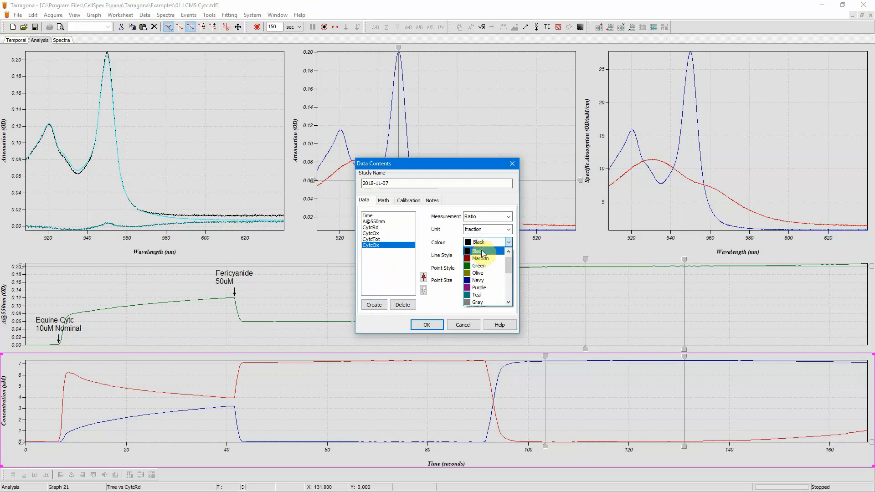
{"action": "scroll", "coordinate": [509, 274], "scroll_direction": "down", "scroll_amount": 2}
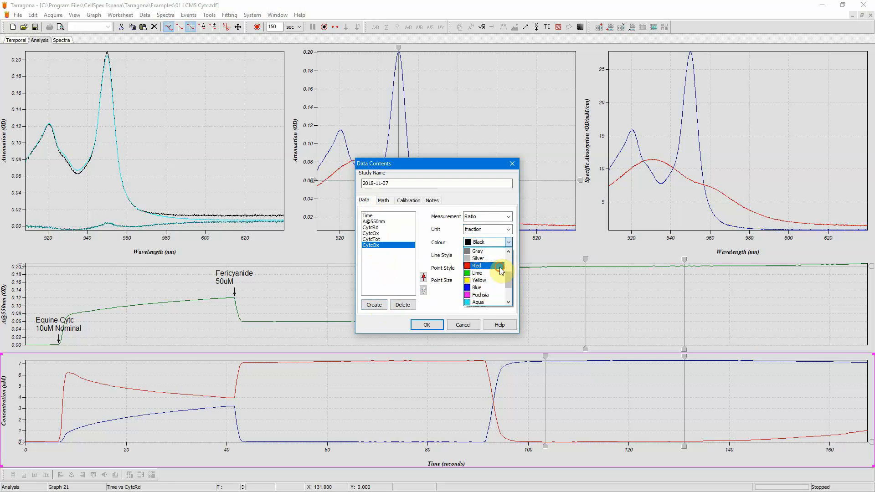
{"action": "left_click", "coordinate": [483, 266]}
- Add a math entry targeting the new ratio channel and rename that channel Cytc%Ox
{"action": "left_click", "coordinate": [383, 200]}
{"action": "left_click", "coordinate": [374, 304]}
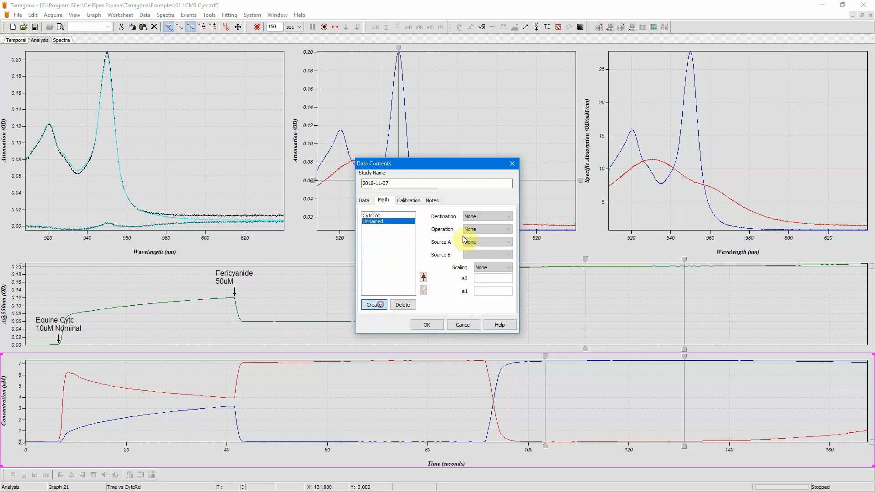
{"action": "left_click", "coordinate": [480, 216]}
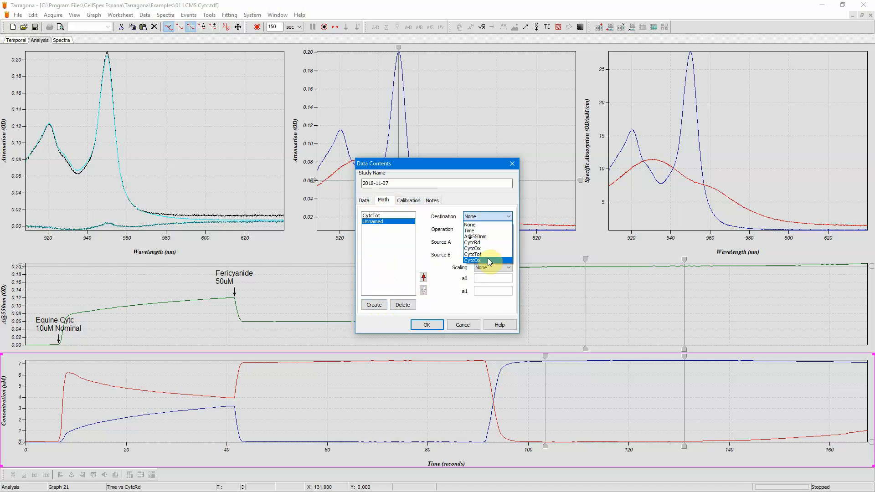
{"action": "left_click", "coordinate": [488, 261]}
{"action": "left_click", "coordinate": [364, 201]}
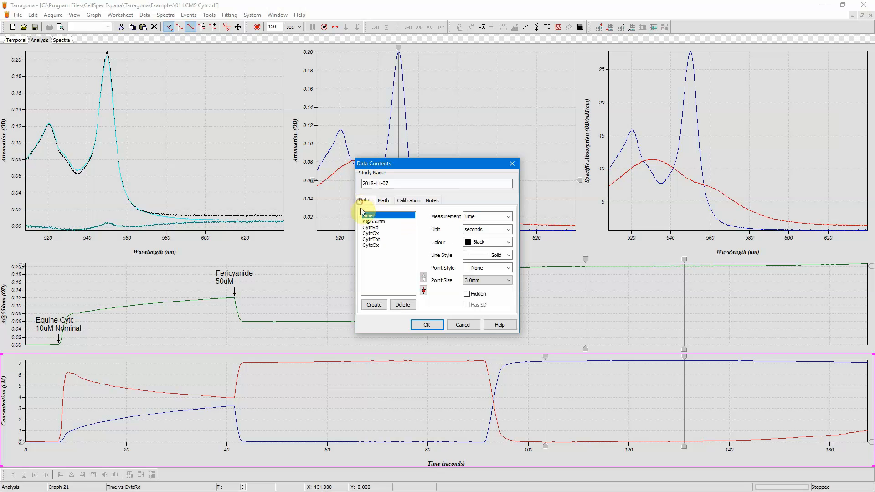
{"action": "left_click", "coordinate": [377, 247]}
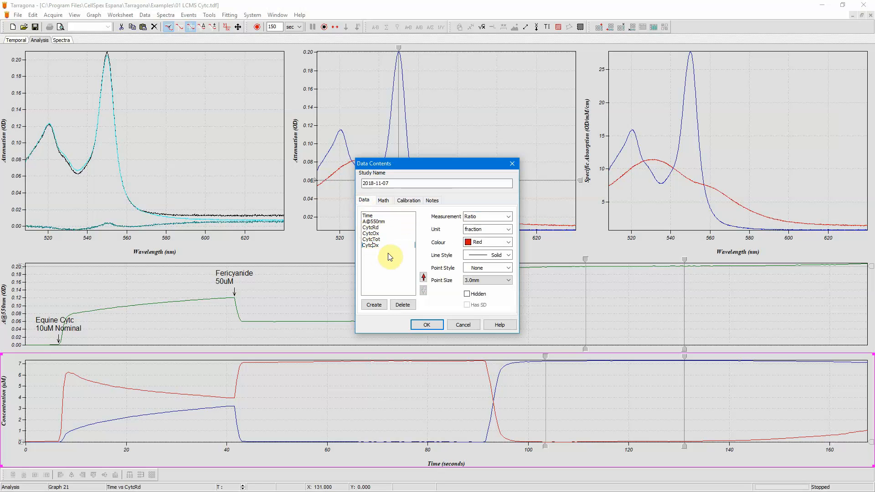
{"action": "key", "text": "Left"}
{"action": "key", "text": "Left"}
{"action": "type", "text": "%"}
- Set the Cytc%Ox math operation to A/(A+B) with Source A CytcOx and Source B CytcRd, and confirm
{"action": "left_click", "coordinate": [385, 200]}
{"action": "left_click", "coordinate": [381, 222]}
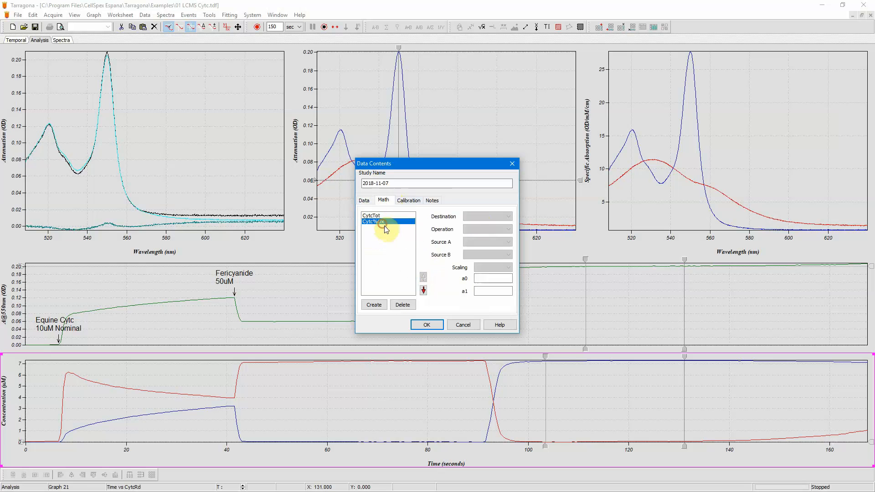
{"action": "left_click", "coordinate": [494, 231]}
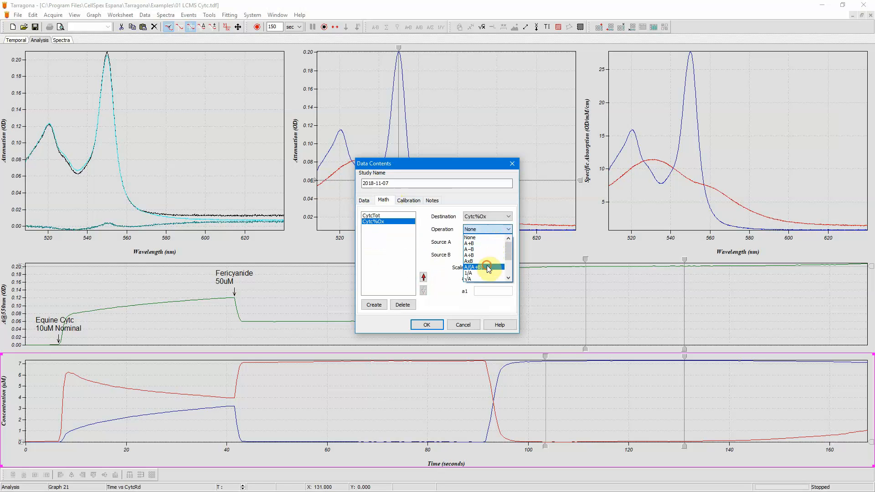
{"action": "left_click", "coordinate": [489, 271]}
{"action": "left_click", "coordinate": [486, 241]}
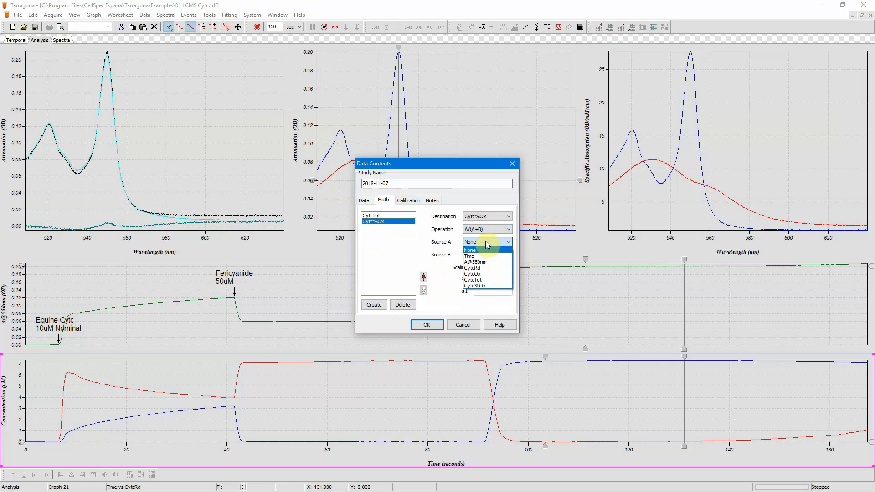
{"action": "left_click", "coordinate": [485, 255]}
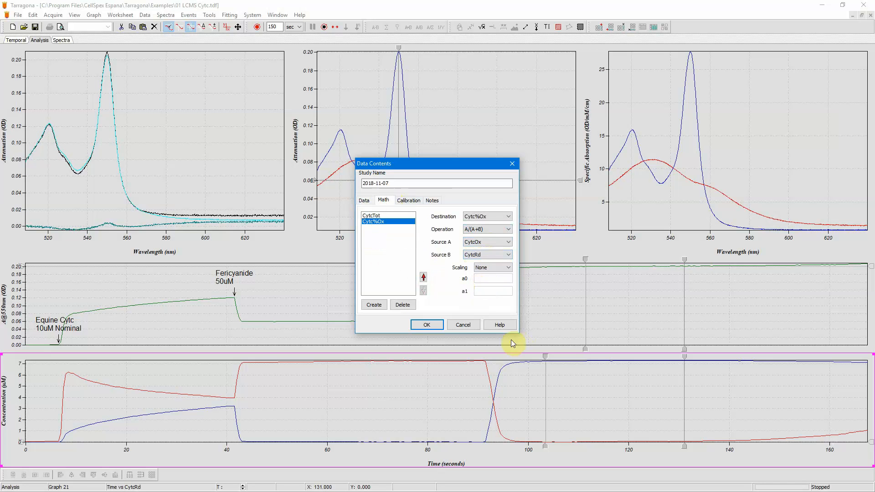
{"action": "left_click", "coordinate": [426, 325]}
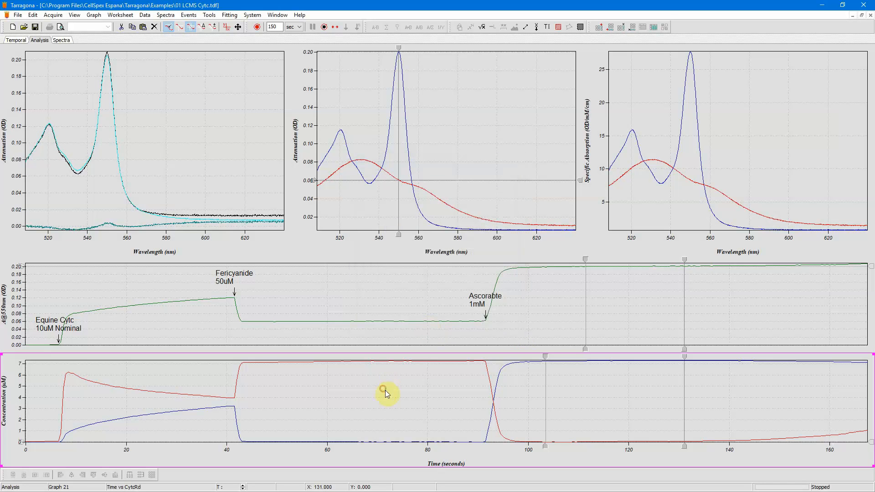
- Add a Time vs CytcTot plot to the concentration graph
{"action": "left_click", "coordinate": [145, 14]}
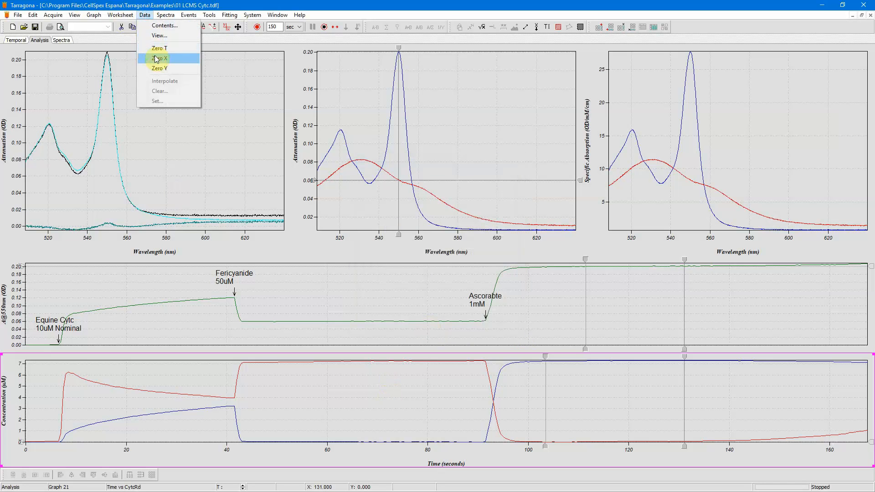
{"action": "left_click", "coordinate": [157, 35]}
{"action": "left_click", "coordinate": [387, 299]}
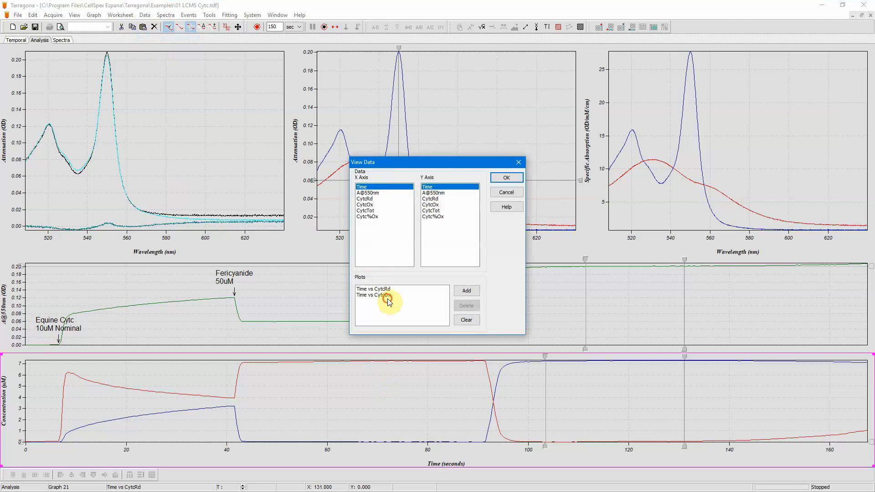
{"action": "double_click", "coordinate": [439, 210]}
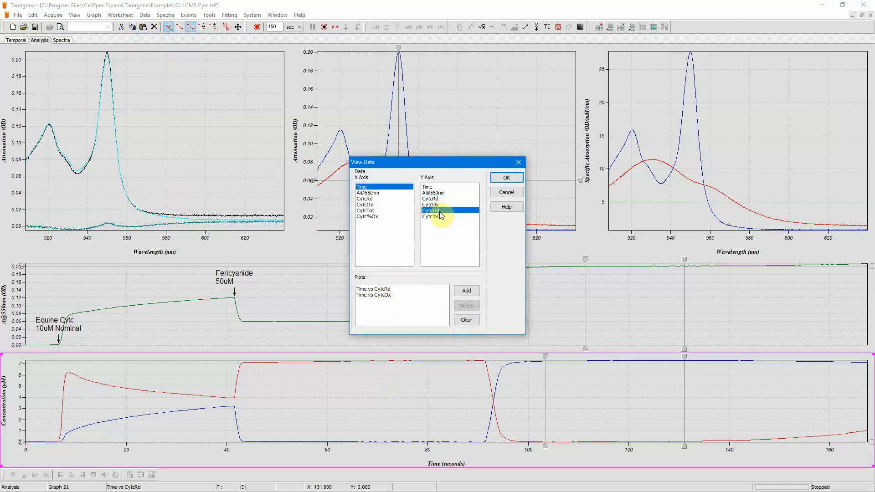
{"action": "left_click", "coordinate": [504, 178]}
- Replace the A@550nm graph's plot with a Time vs Cytc%Ox plot
{"action": "left_click", "coordinate": [402, 283]}
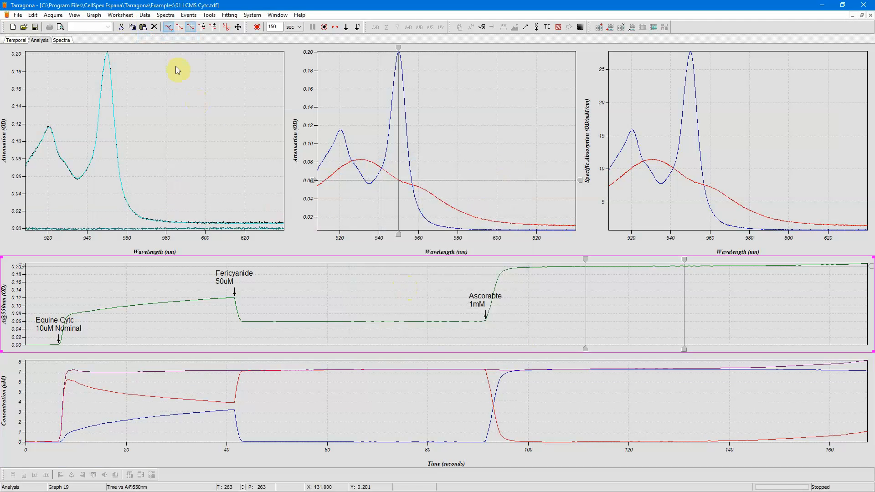
{"action": "left_click", "coordinate": [156, 27]}
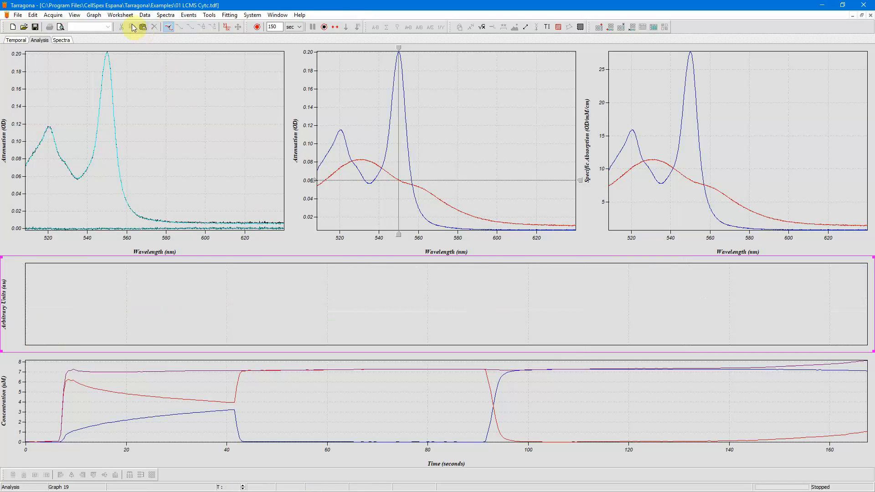
{"action": "left_click", "coordinate": [144, 15]}
{"action": "left_click", "coordinate": [155, 36]}
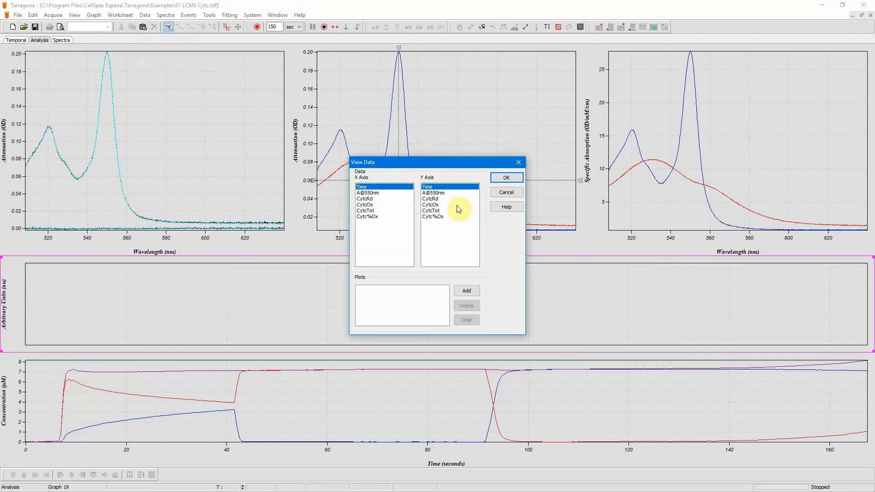
{"action": "double_click", "coordinate": [444, 217]}
{"action": "left_click", "coordinate": [503, 179]}
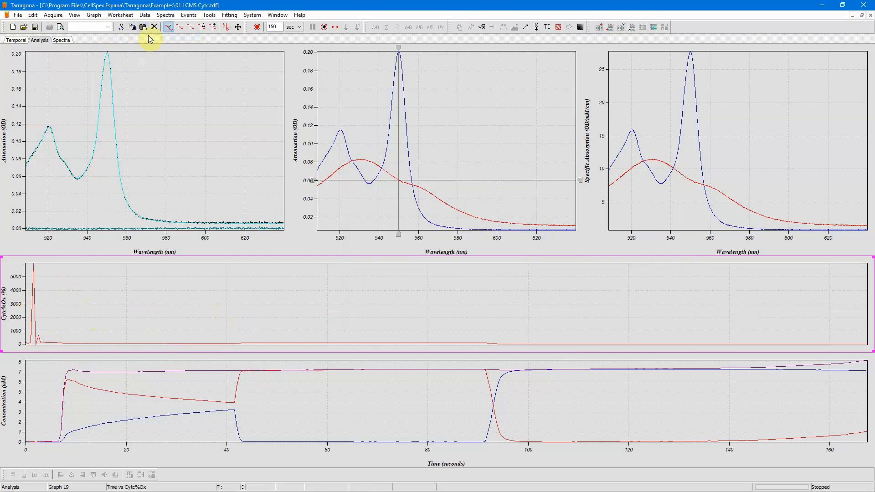
- Clear the Cytc%Ox data before about 7 seconds, where the channel spikes before the Cytc addition
{"action": "left_click", "coordinate": [187, 28]}
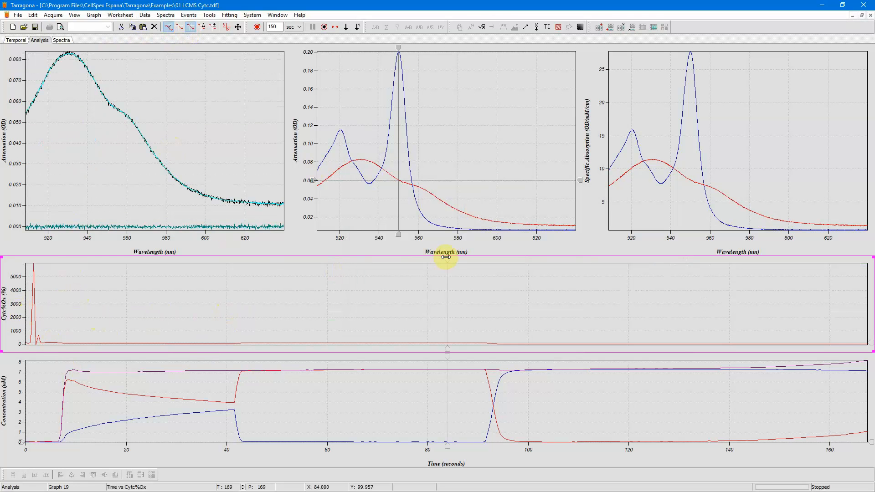
{"action": "left_click_drag", "start_coordinate": [446, 257], "coordinate": [4, 270]}
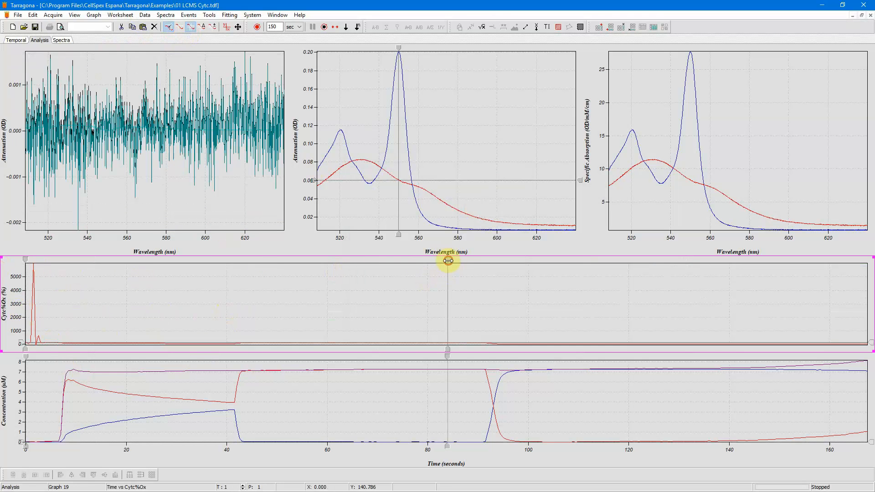
{"action": "left_click_drag", "start_coordinate": [447, 264], "coordinate": [58, 297]}
{"action": "left_click", "coordinate": [39, 305]}
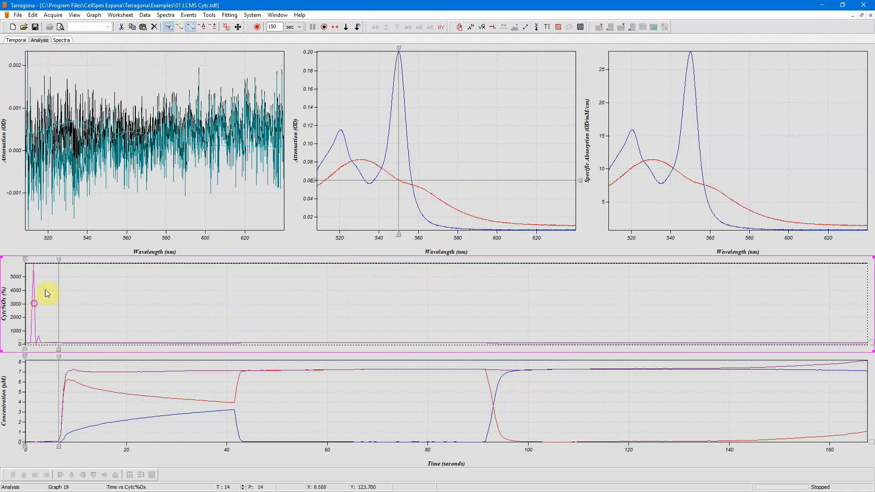
{"action": "left_click", "coordinate": [145, 15]}
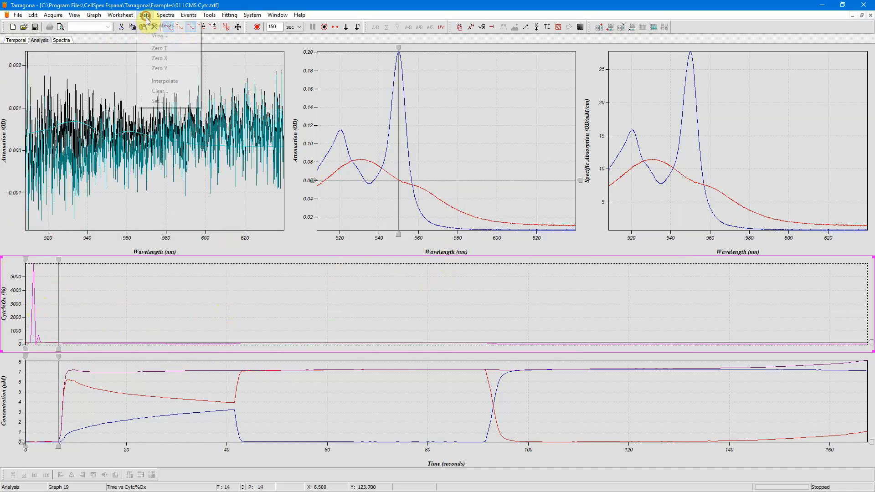
{"action": "left_click", "coordinate": [165, 92]}
{"action": "left_click", "coordinate": [240, 27]}
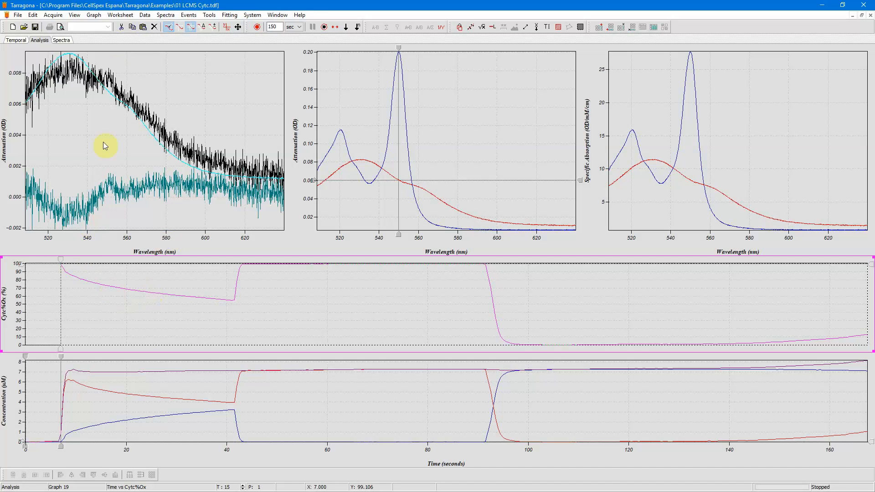
- Inspect Cytc%Ox values along the time course by moving the cursor
{"action": "left_click", "coordinate": [180, 28]}
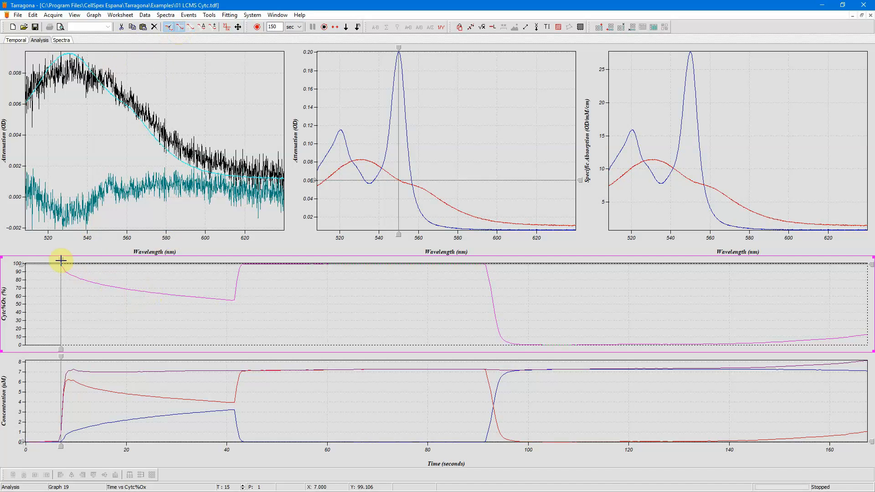
{"action": "left_click_drag", "start_coordinate": [61, 260], "coordinate": [108, 291]}
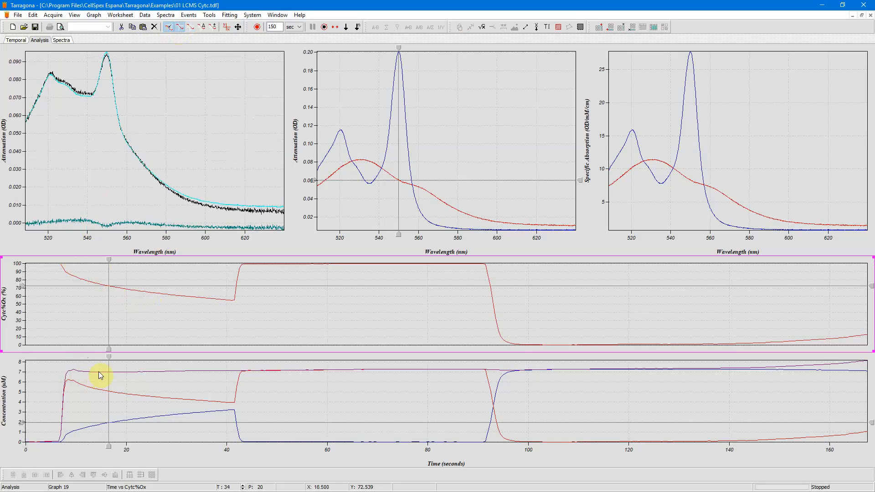
{"action": "left_click_drag", "start_coordinate": [108, 260], "coordinate": [231, 279]}
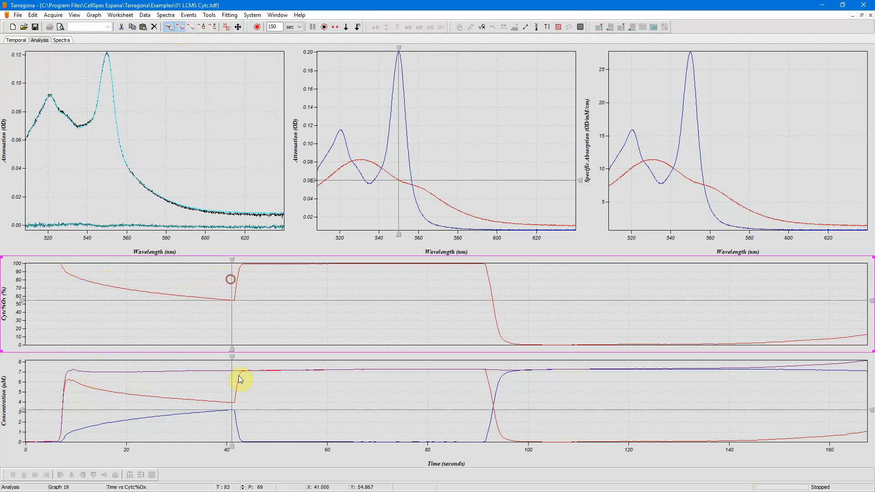
- Move the event annotations onto the concentration graph
{"action": "left_click", "coordinate": [240, 405]}
{"action": "left_click", "coordinate": [189, 15]}
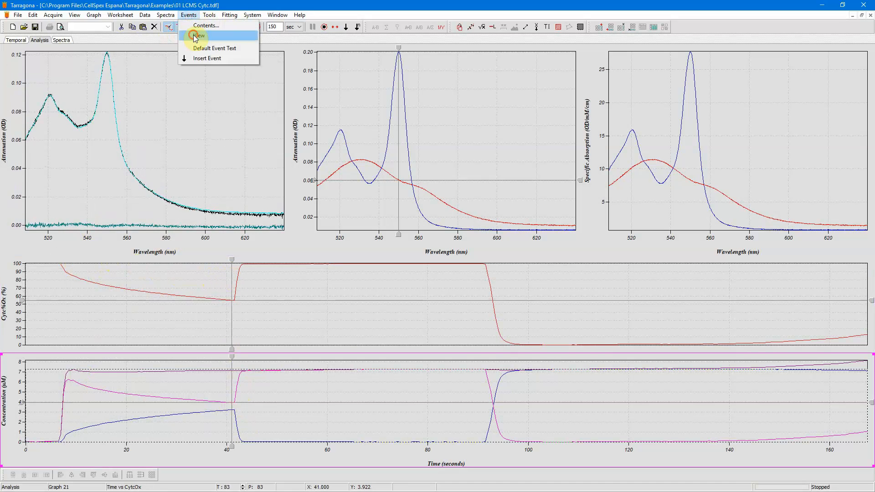
{"action": "left_click", "coordinate": [195, 33]}
{"action": "left_click_drag", "start_coordinate": [240, 366], "coordinate": [870, 348]}
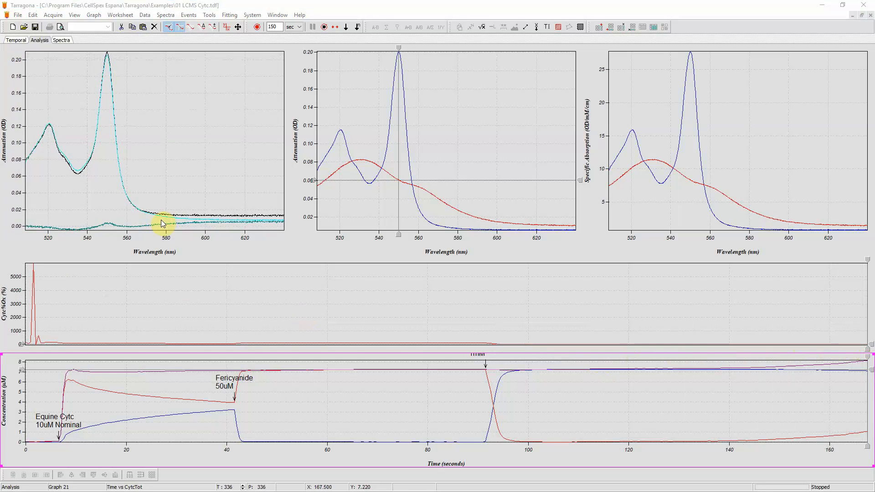
- Set the LCMS fit background to Offset
{"action": "left_click", "coordinate": [232, 17]}
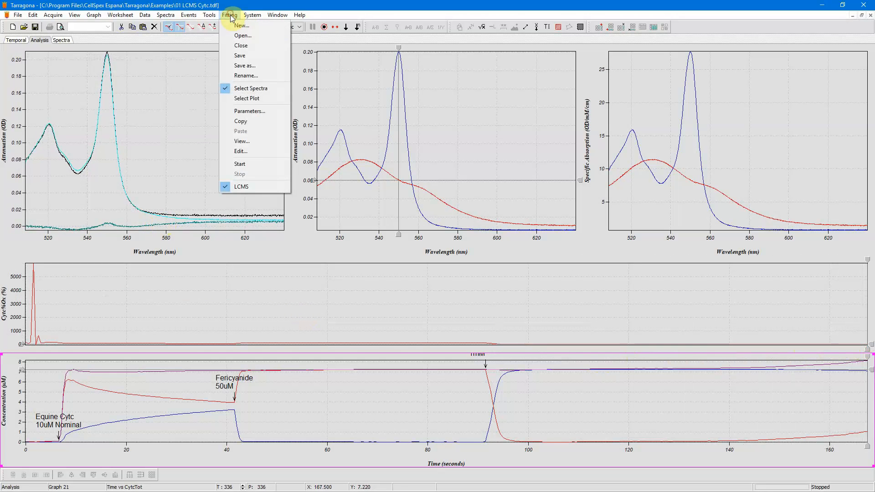
{"action": "left_click", "coordinate": [242, 185]}
{"action": "left_click", "coordinate": [418, 252]}
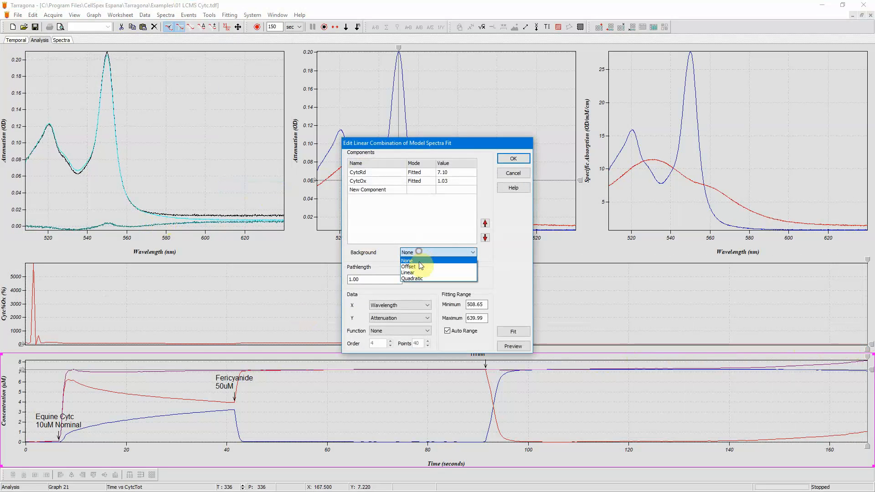
{"action": "left_click", "coordinate": [416, 266]}
{"action": "left_click", "coordinate": [501, 159]}
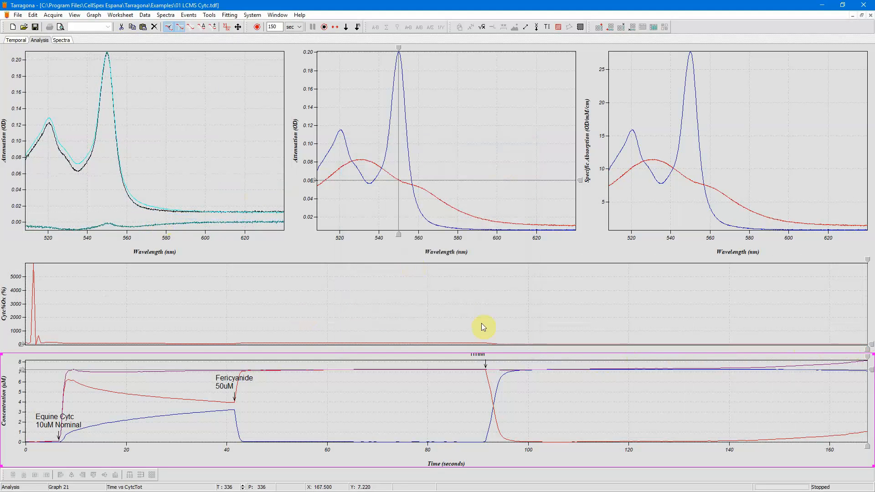
- Rerun the LCMS fit over the time course
{"action": "left_click_drag", "start_coordinate": [867, 358], "coordinate": [106, 360]}
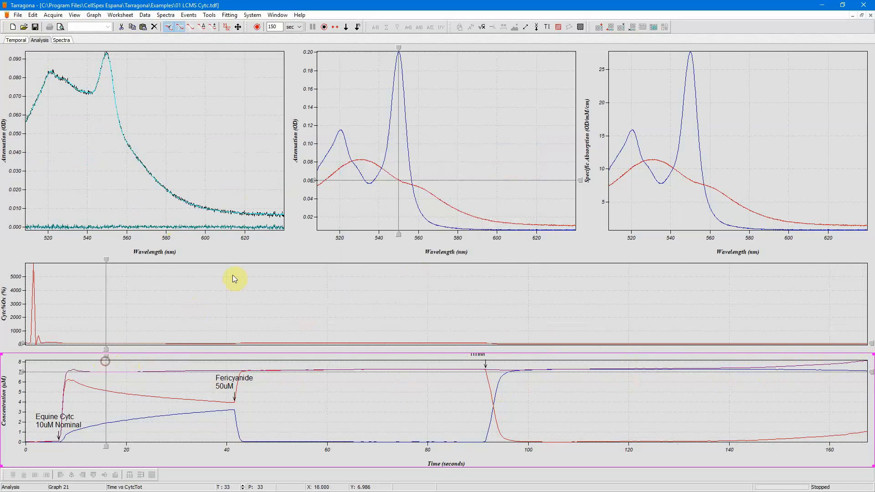
{"action": "left_click", "coordinate": [247, 227]}
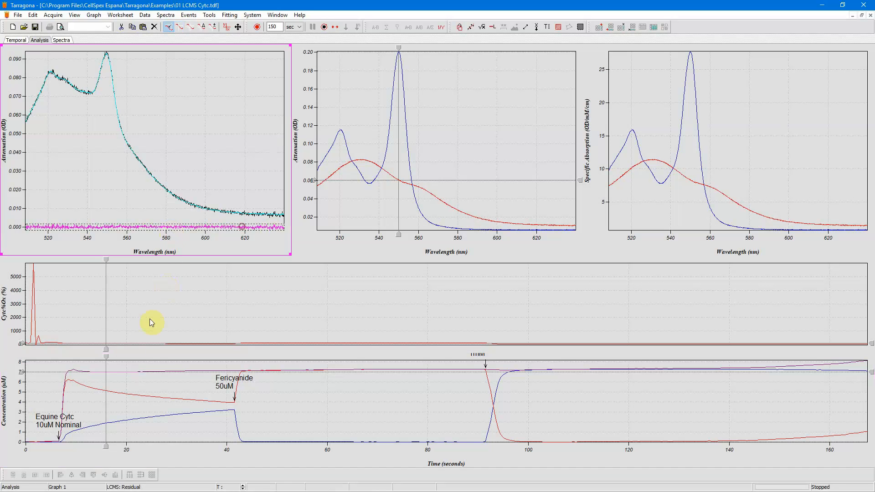
{"action": "left_click_drag", "start_coordinate": [108, 357], "coordinate": [521, 358]}
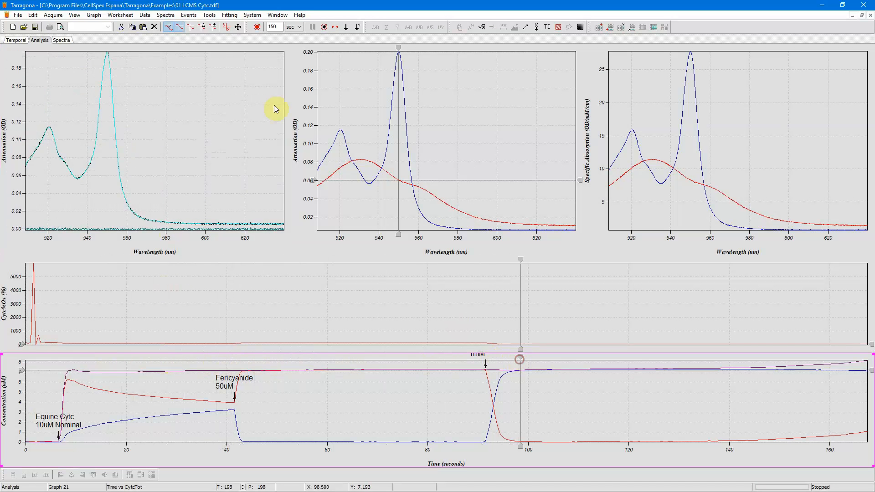
{"action": "left_click", "coordinate": [230, 16]}
{"action": "left_click", "coordinate": [246, 164]}
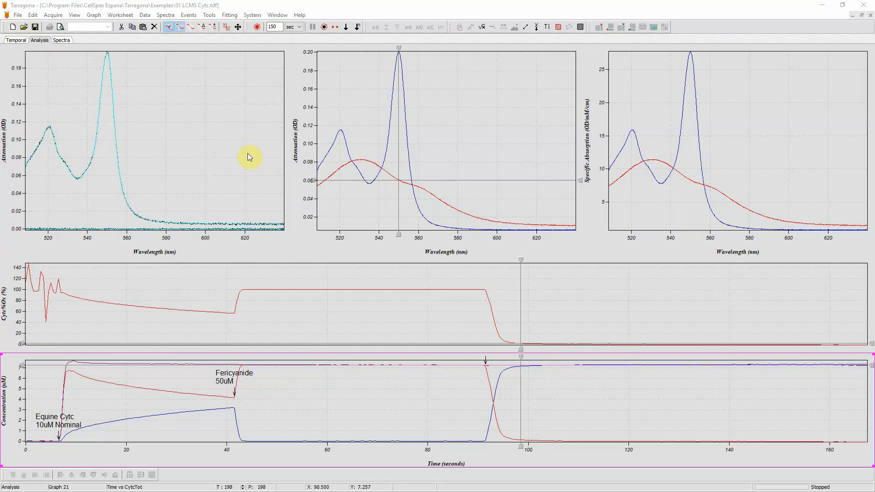
- Examine the late-time baselines of the concentration and Cytc%Ox traces by zooming in, then restore both graphs' full view
{"action": "mouse_move", "coordinate": [17, 360]}
{"action": "left_mouse_down"}
{"action": "mouse_move", "coordinate": [185, 380]}
{"action": "mouse_move", "coordinate": [390, 381]}
{"action": "mouse_move", "coordinate": [752, 360]}
{"action": "mouse_move", "coordinate": [844, 366]}
{"action": "left_mouse_up"}
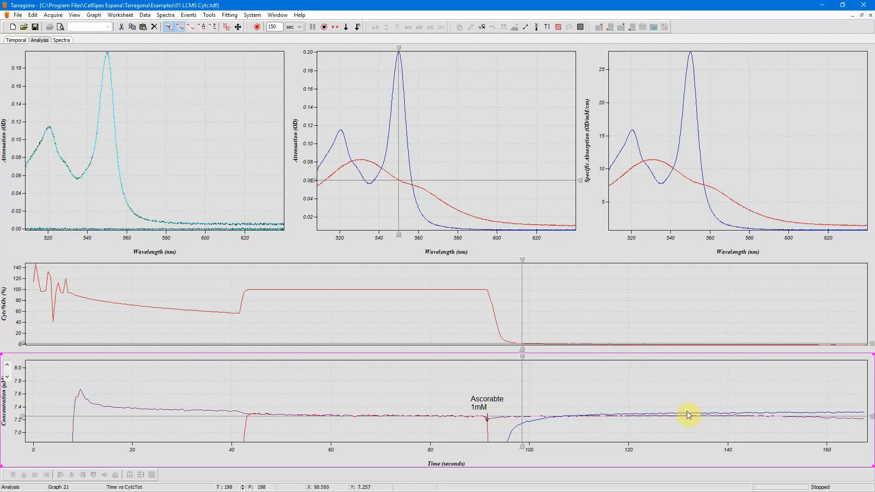
{"action": "left_click", "coordinate": [238, 27]}
{"action": "left_click_drag", "start_coordinate": [703, 437], "coordinate": [861, 448]}
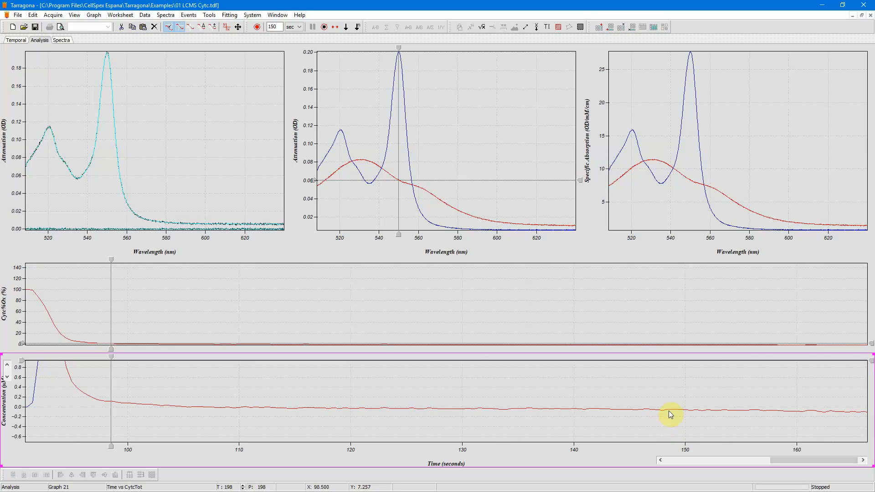
{"action": "left_click", "coordinate": [552, 326]}
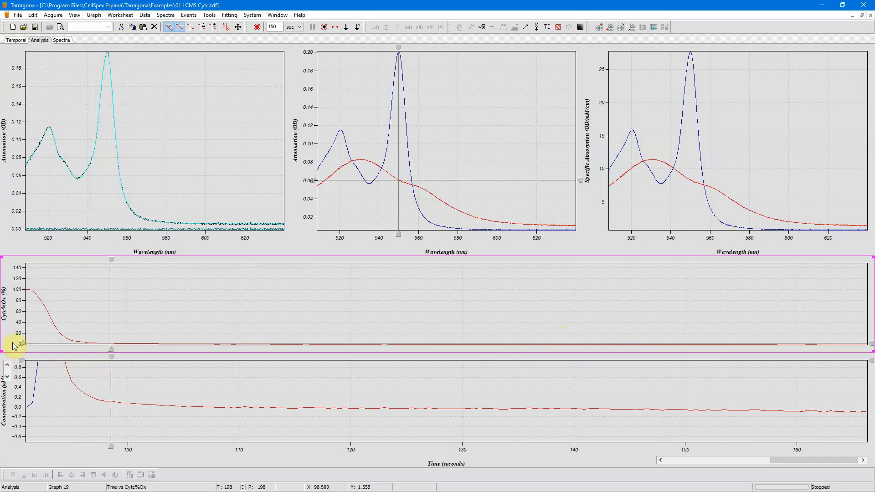
{"action": "left_click_drag", "start_coordinate": [15, 340], "coordinate": [814, 347]}
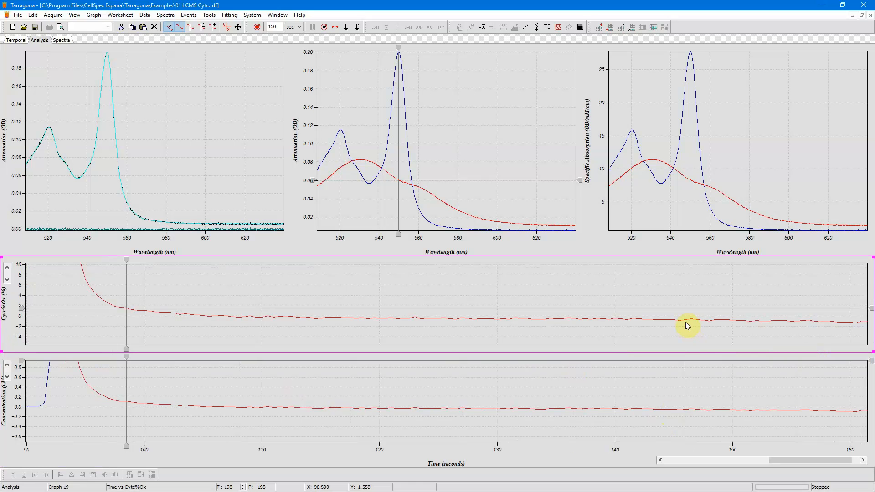
{"action": "left_click", "coordinate": [606, 320]}
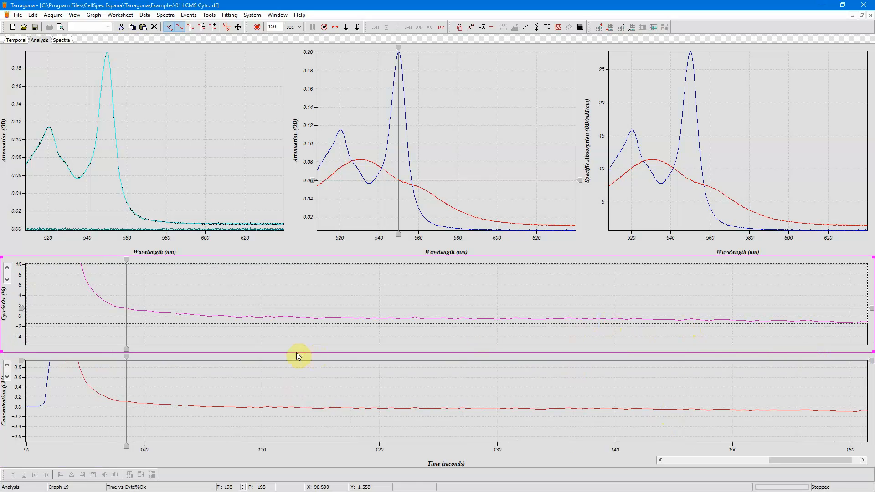
{"action": "left_click_drag", "start_coordinate": [127, 261], "coordinate": [656, 283]}
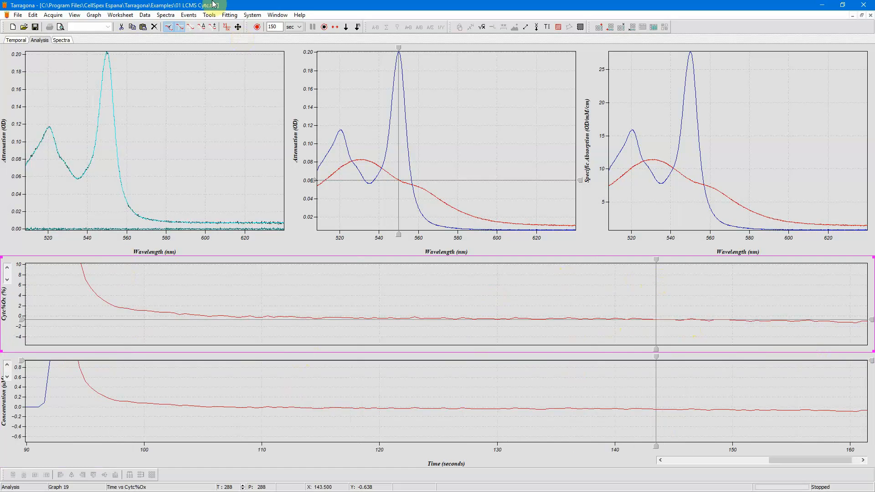
{"action": "left_click", "coordinate": [238, 27]}
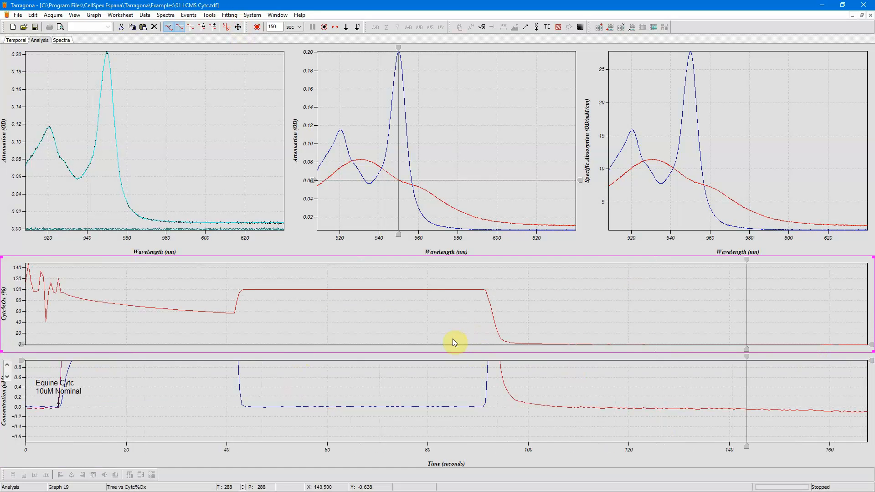
{"action": "left_click", "coordinate": [463, 363]}
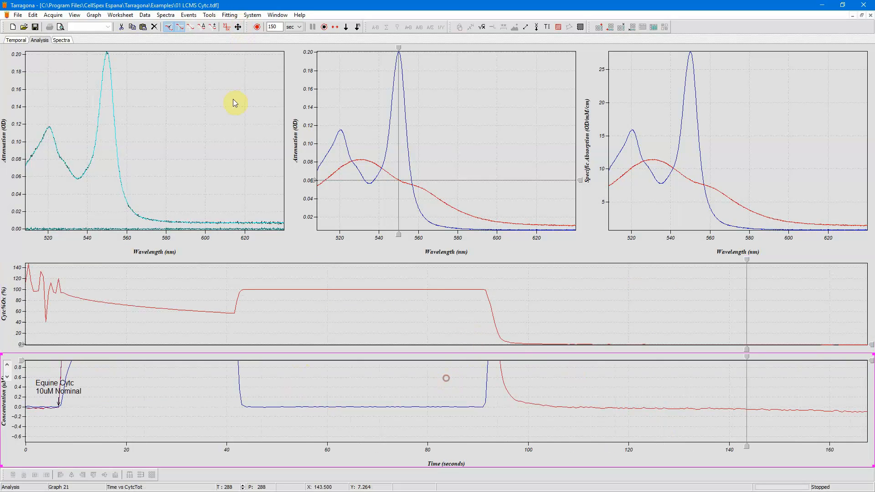
{"action": "left_click", "coordinate": [238, 27]}
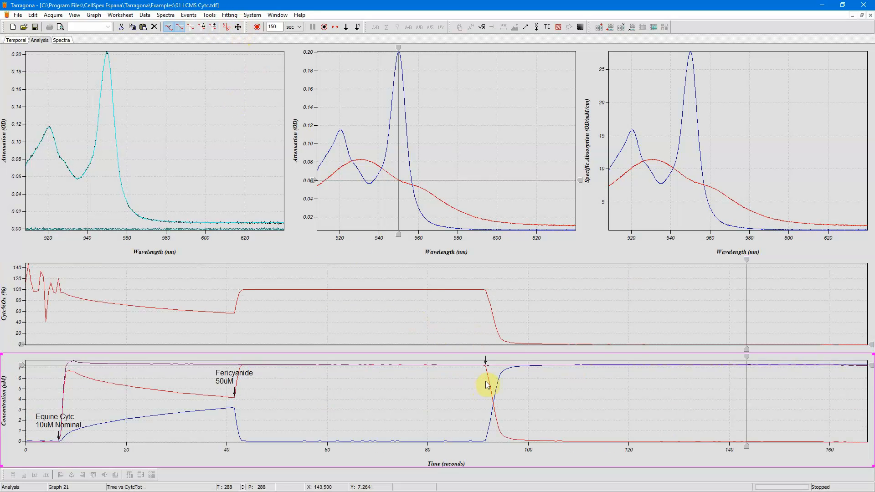